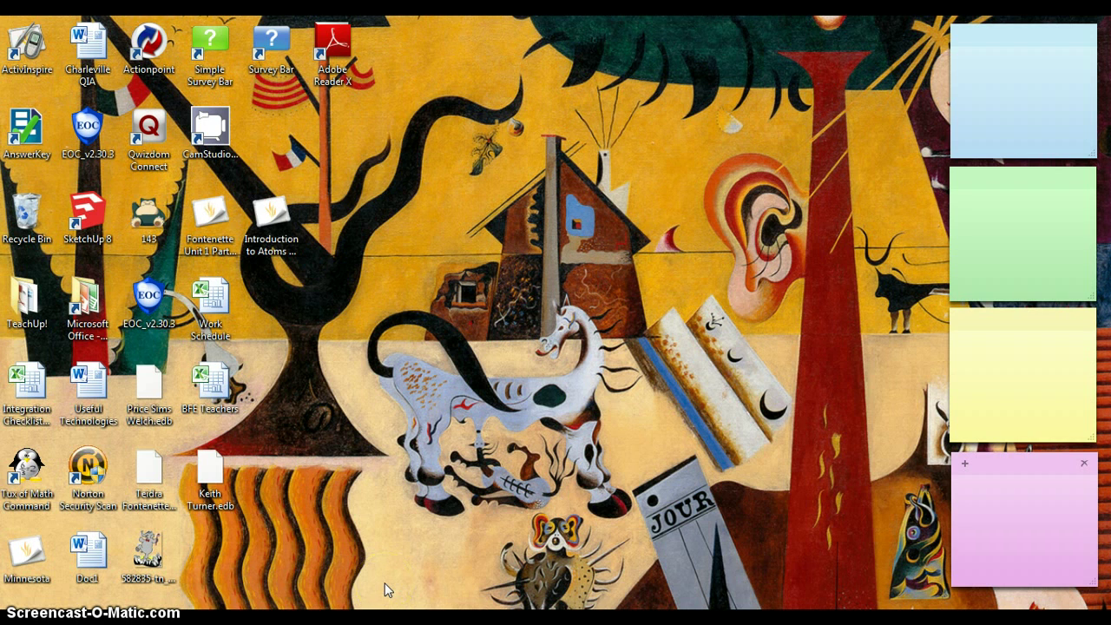
{"action": "left_click", "coordinate": [408, 571]}
{"action": "left_click", "coordinate": [969, 618]}
{"action": "left_click", "coordinate": [978, 495]}
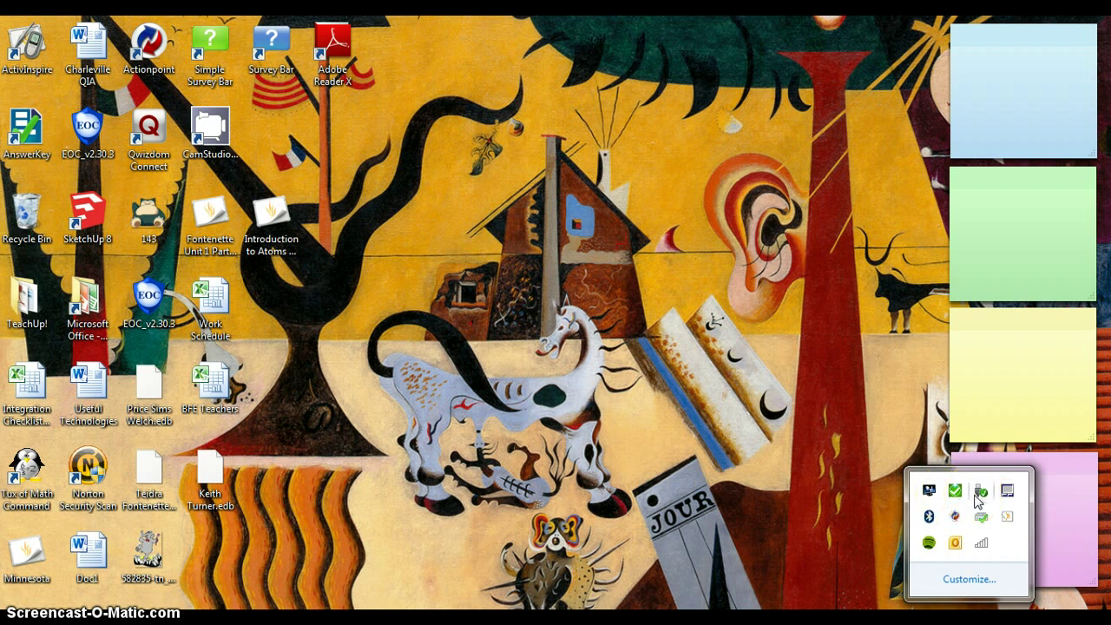
{"action": "left_click", "coordinate": [741, 276]}
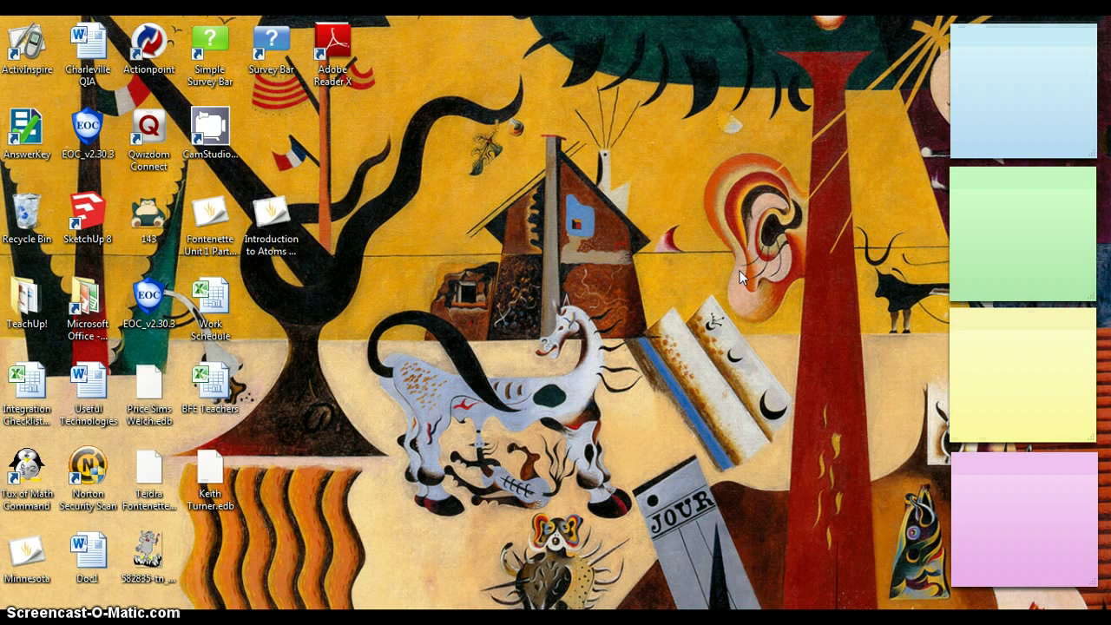
- Launch ActivInspire from the desktop
{"action": "left_click", "coordinate": [560, 156]}
{"action": "left_click", "coordinate": [39, 41]}
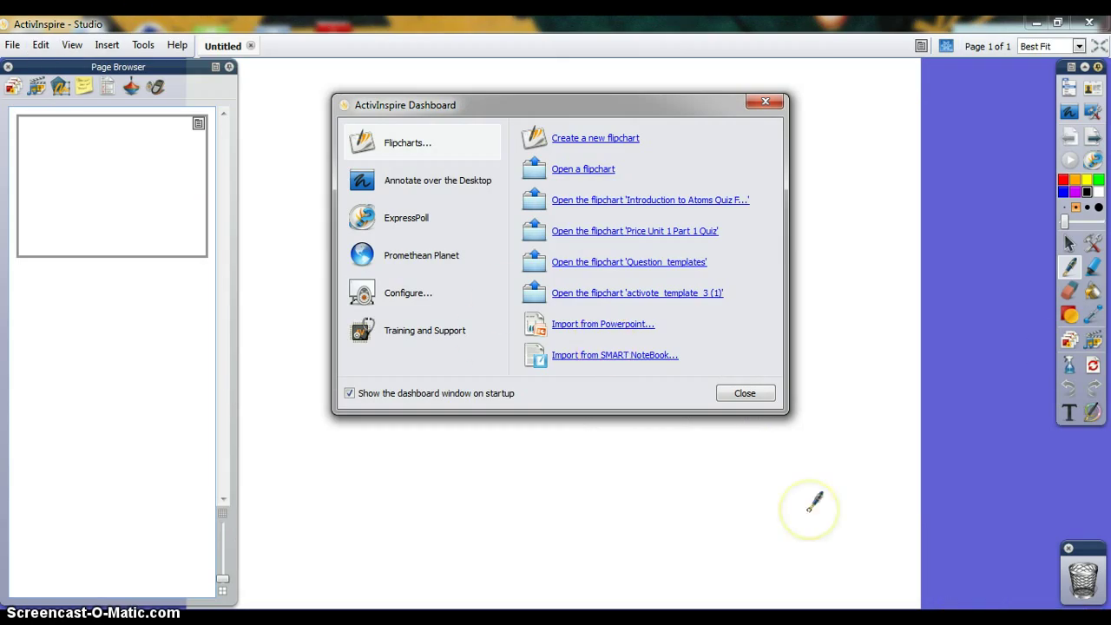
{"action": "left_click", "coordinate": [504, 372]}
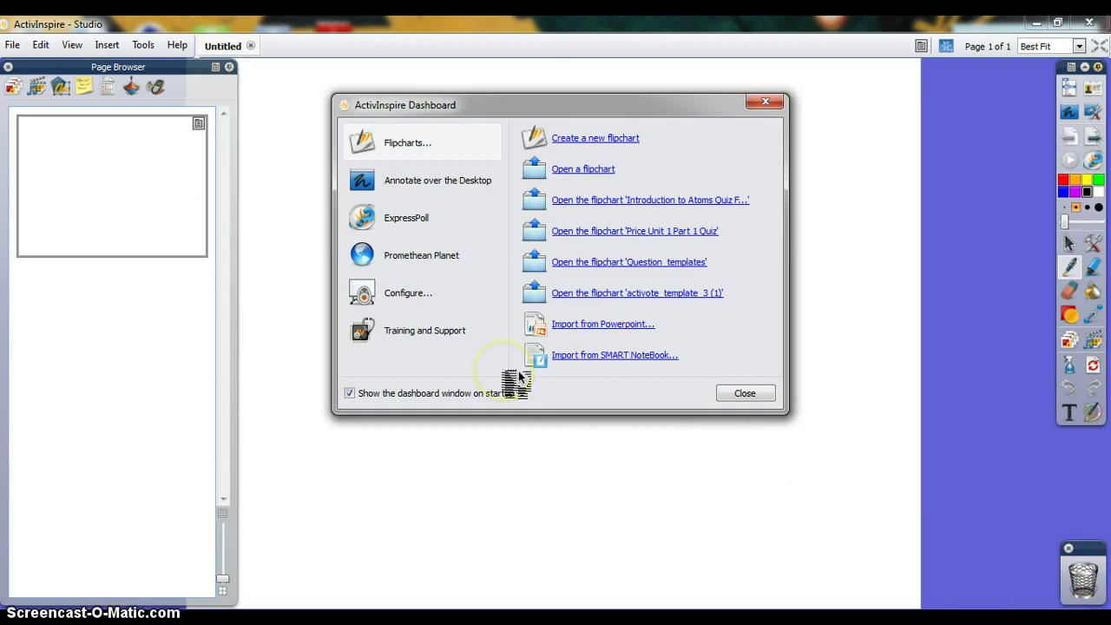
- Examine the ActiVote handsets registered to the ActivHub in the device registration, and leave it without making changes
{"action": "left_click", "coordinate": [411, 298]}
{"action": "left_click", "coordinate": [592, 139]}
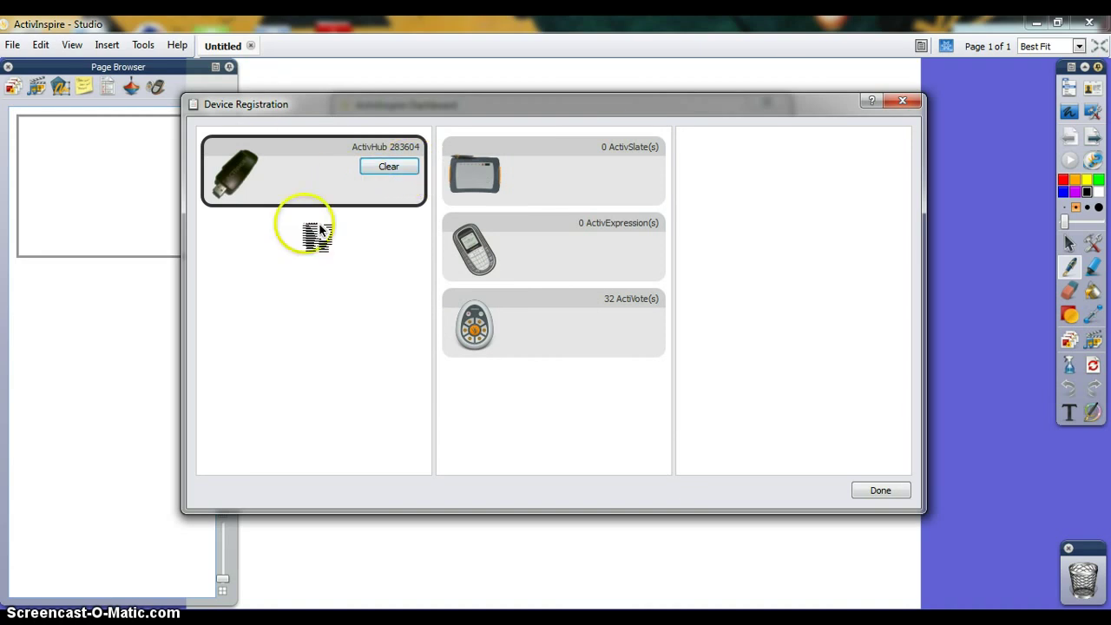
{"action": "left_click", "coordinate": [577, 335]}
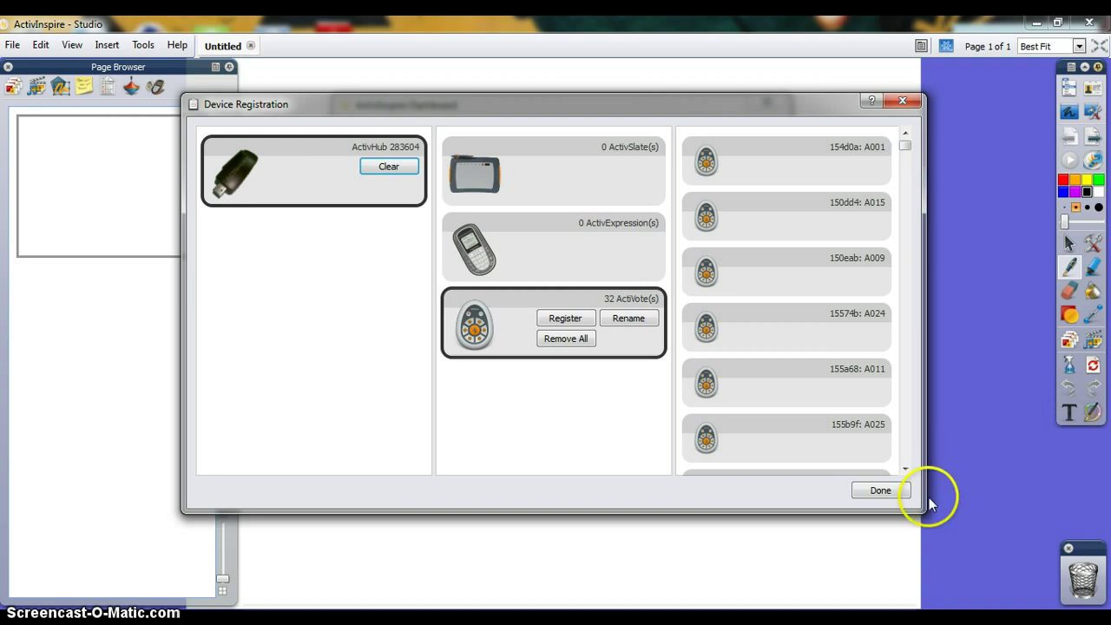
{"action": "left_click", "coordinate": [873, 490]}
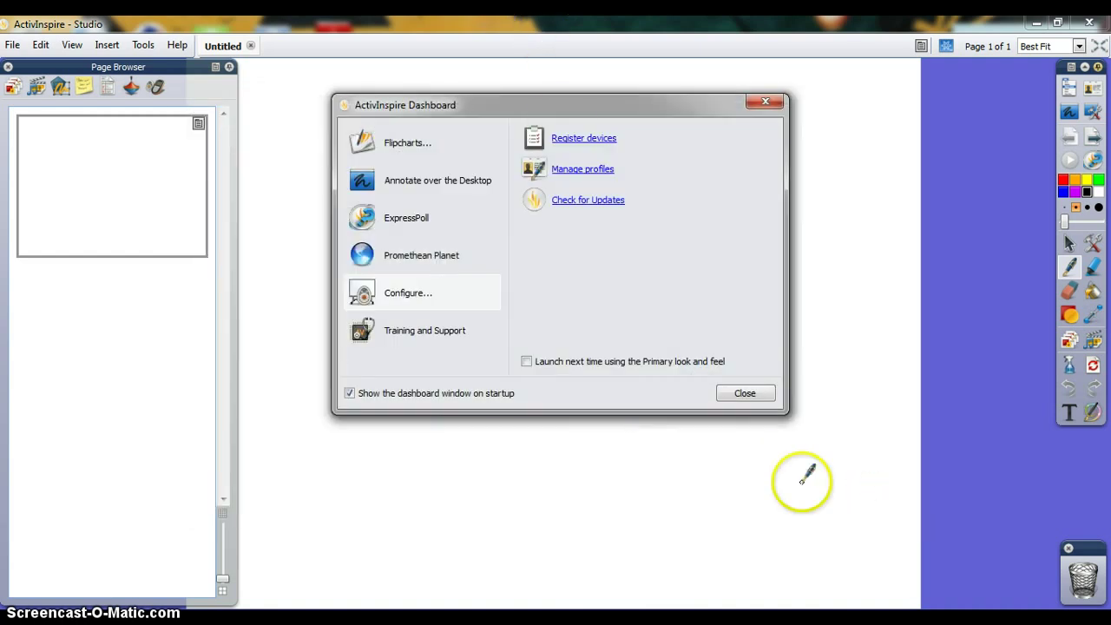
- Dismiss the dashboard and switch from the Pen to the Select tool on the blank flipchart page
{"action": "left_click", "coordinate": [738, 392]}
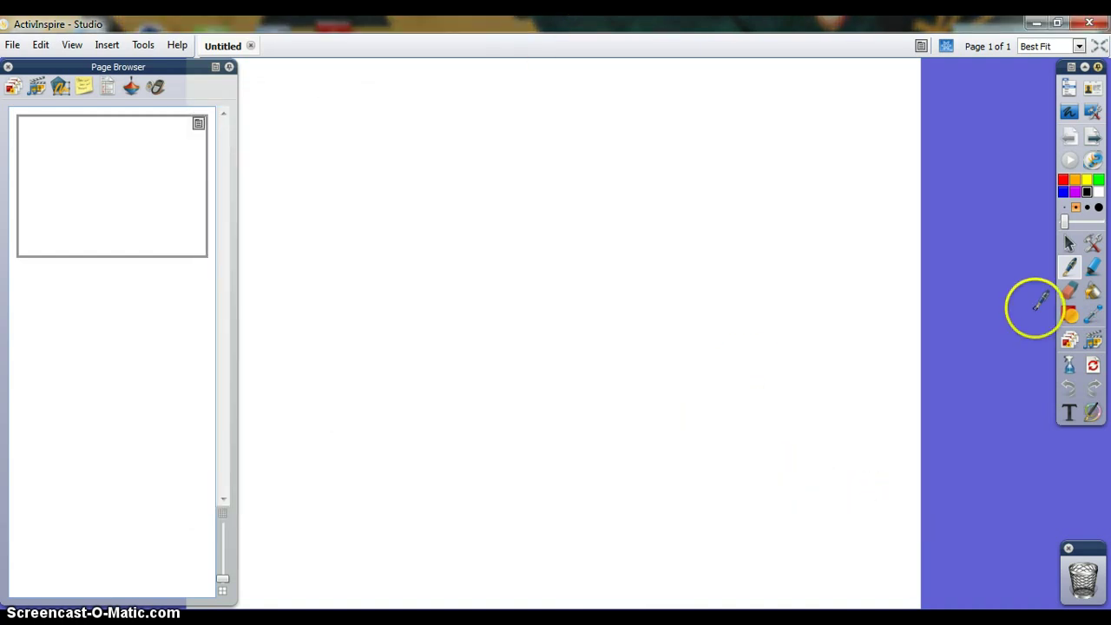
{"action": "left_click", "coordinate": [1070, 249]}
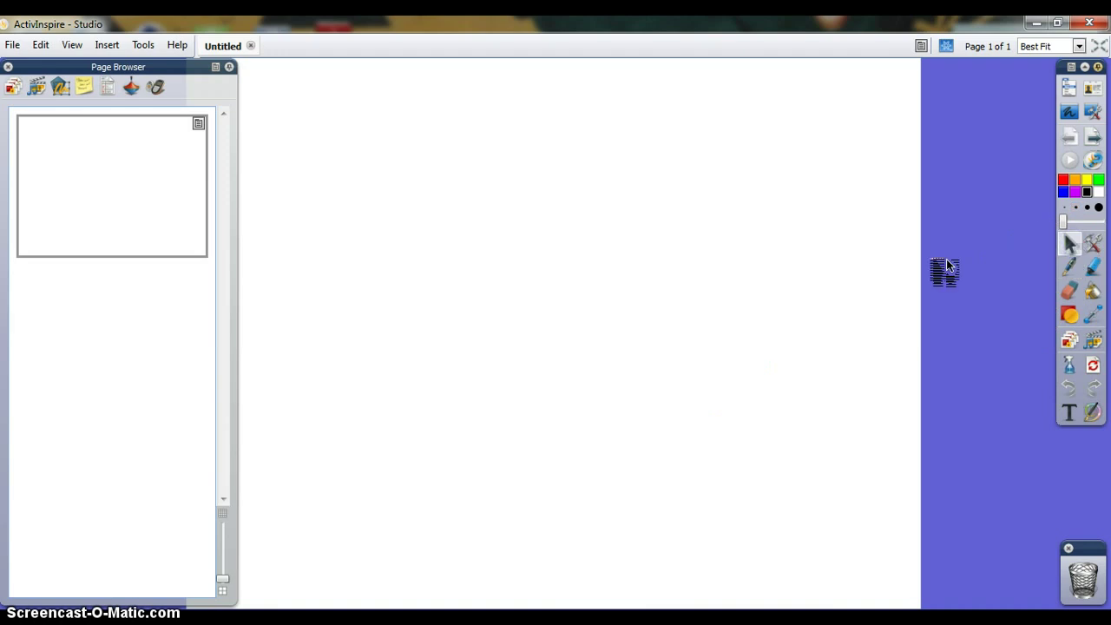
{"action": "left_click", "coordinate": [608, 235]}
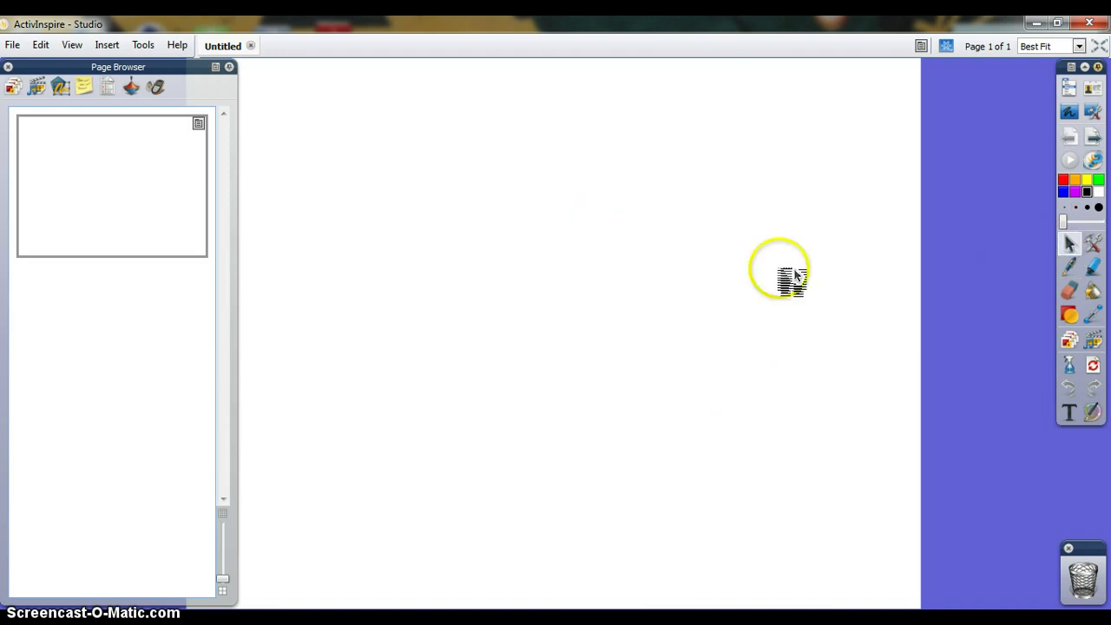
{"action": "left_click", "coordinate": [12, 45]}
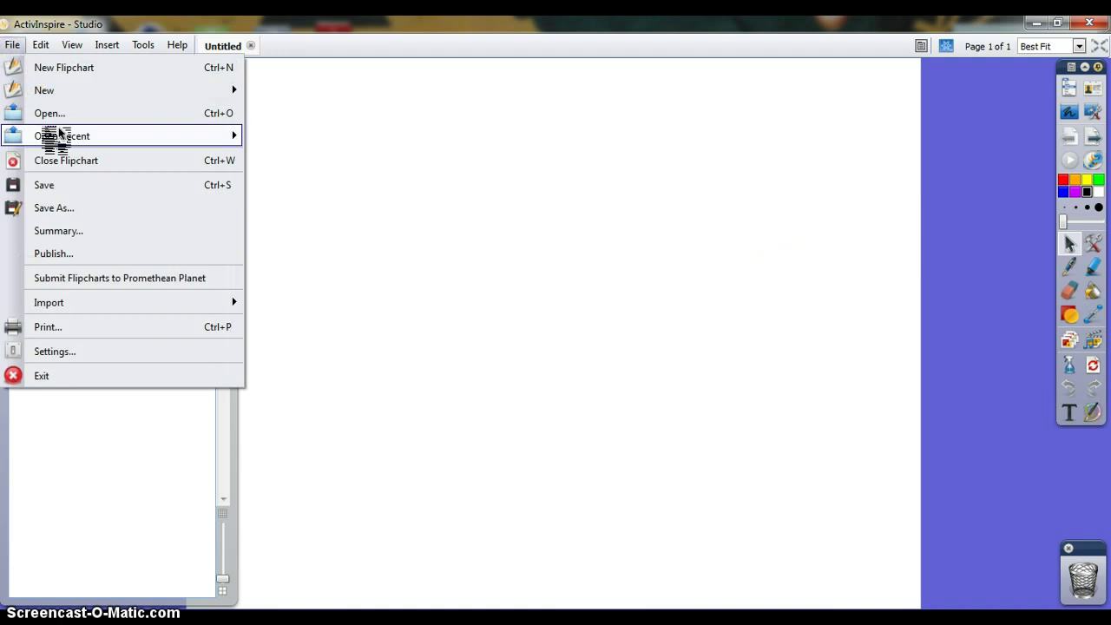
{"action": "left_click", "coordinate": [82, 301]}
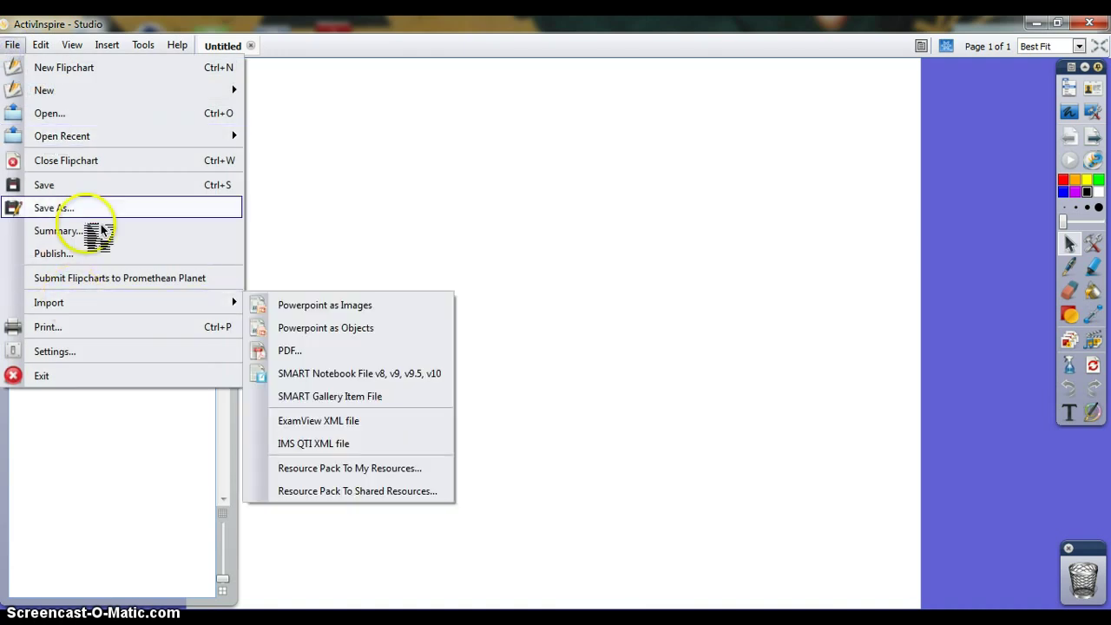
{"action": "left_click", "coordinate": [526, 243]}
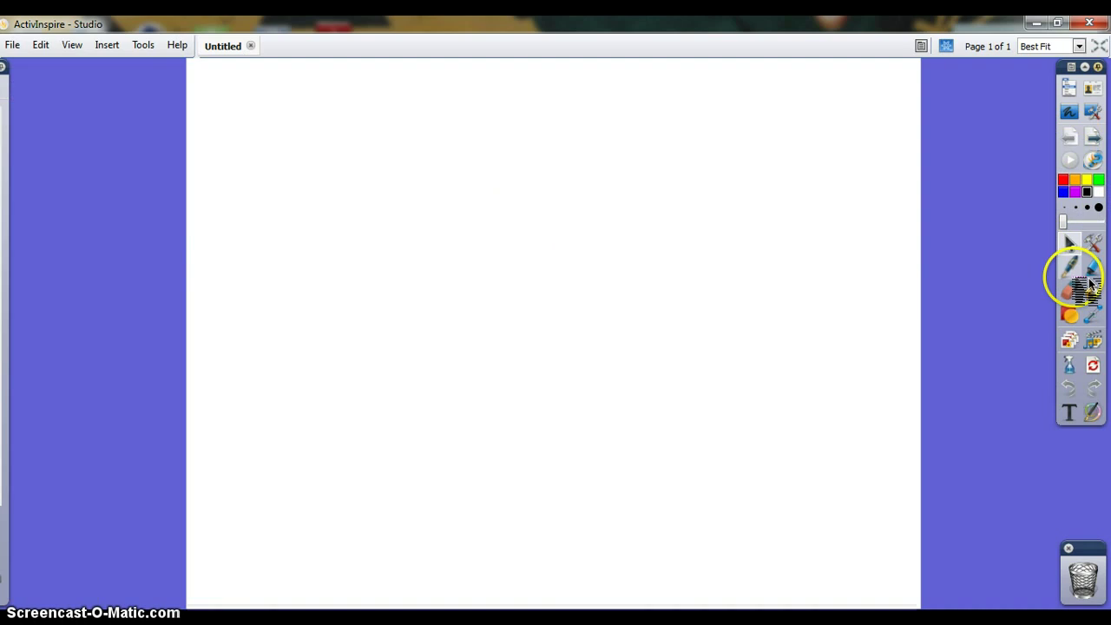
- Start inserting a Multiple Choice question with 4 options, added to the current flipchart page
{"action": "right_click", "coordinate": [569, 199]}
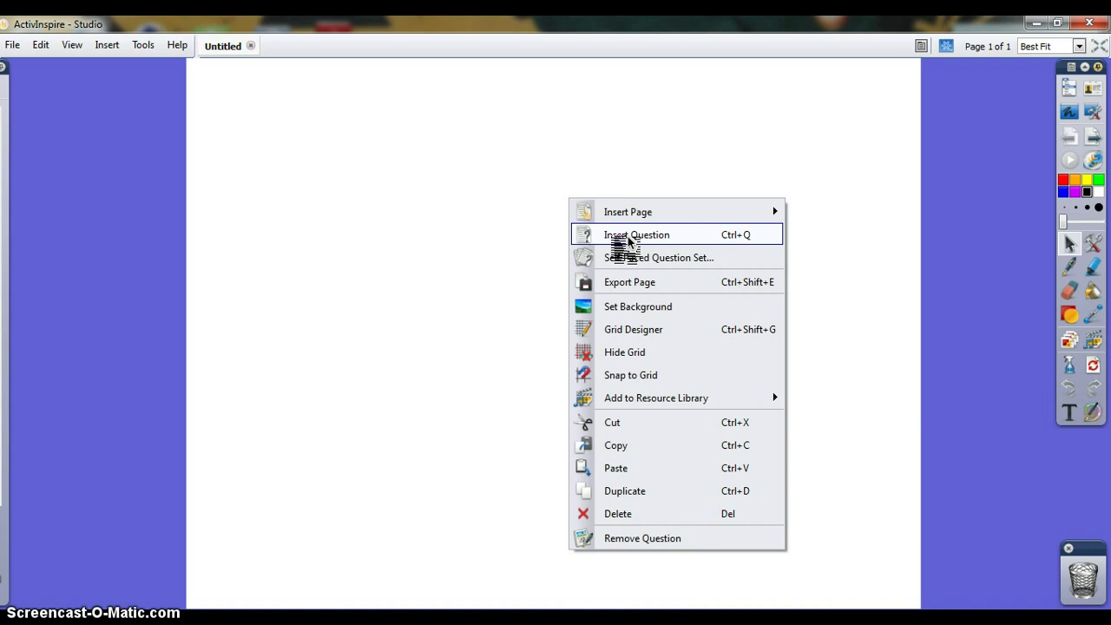
{"action": "left_click", "coordinate": [628, 240]}
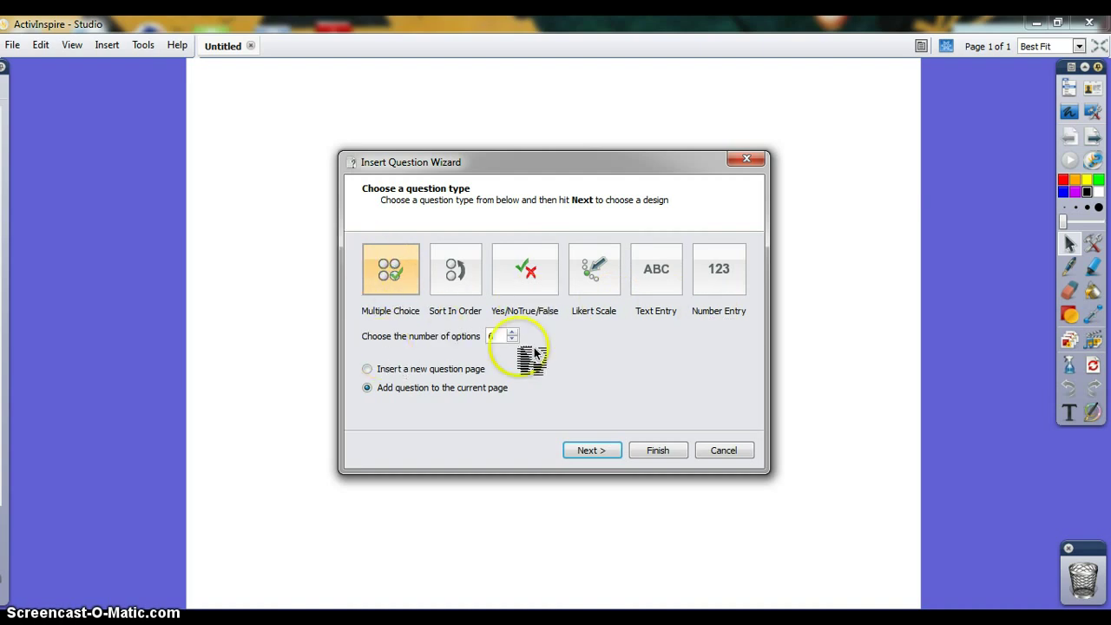
{"action": "left_click", "coordinate": [512, 339]}
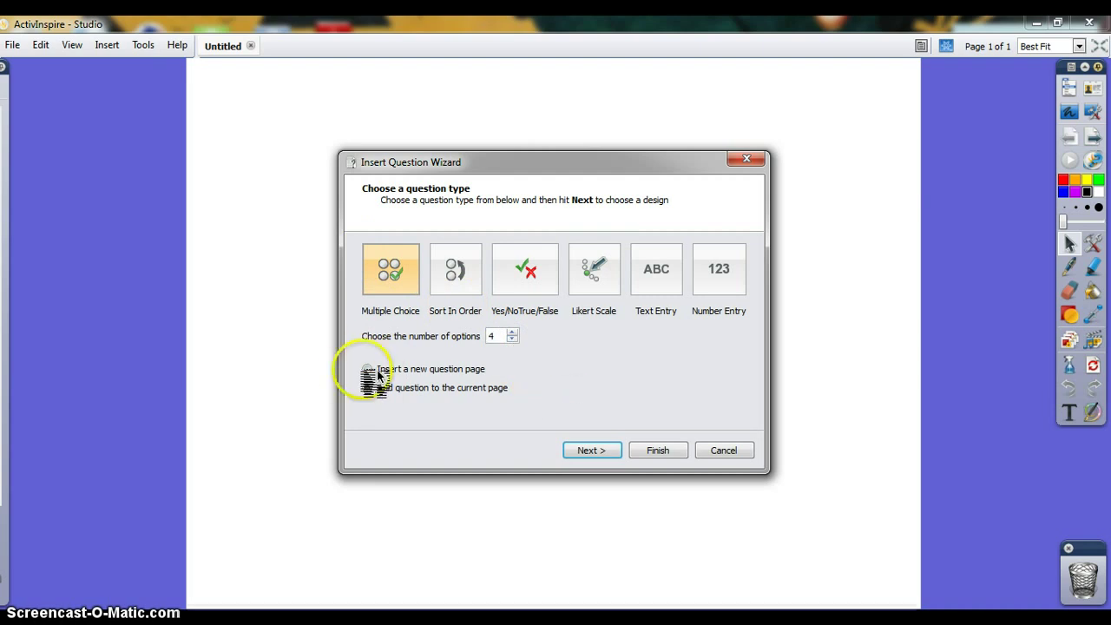
{"action": "left_click", "coordinate": [464, 395]}
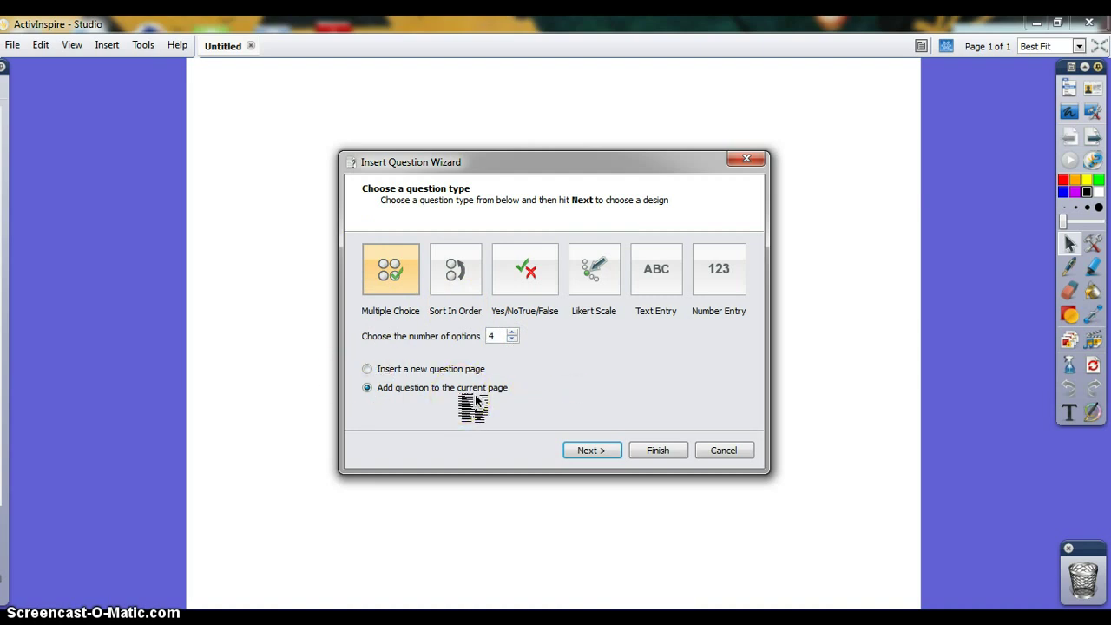
{"action": "left_click", "coordinate": [457, 378]}
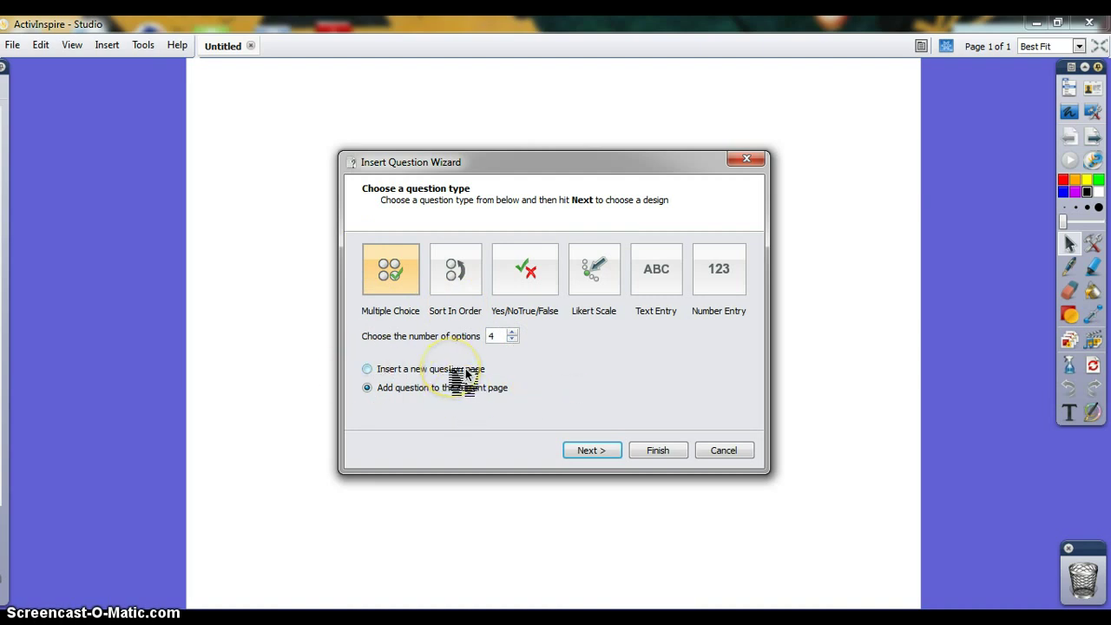
{"action": "left_click", "coordinate": [524, 416]}
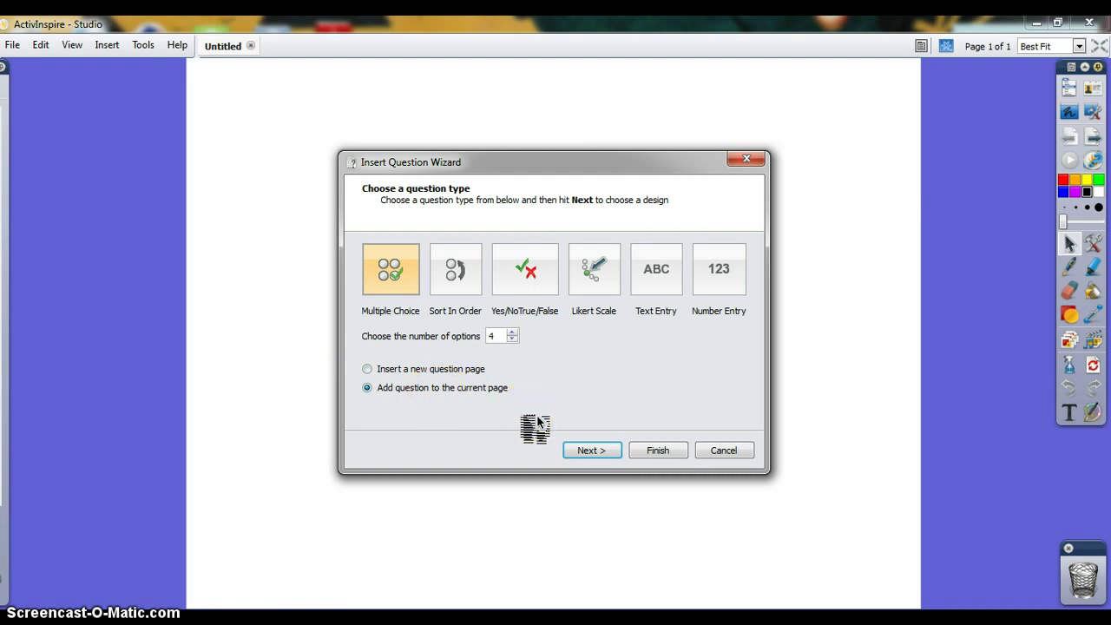
{"action": "left_click", "coordinate": [612, 452]}
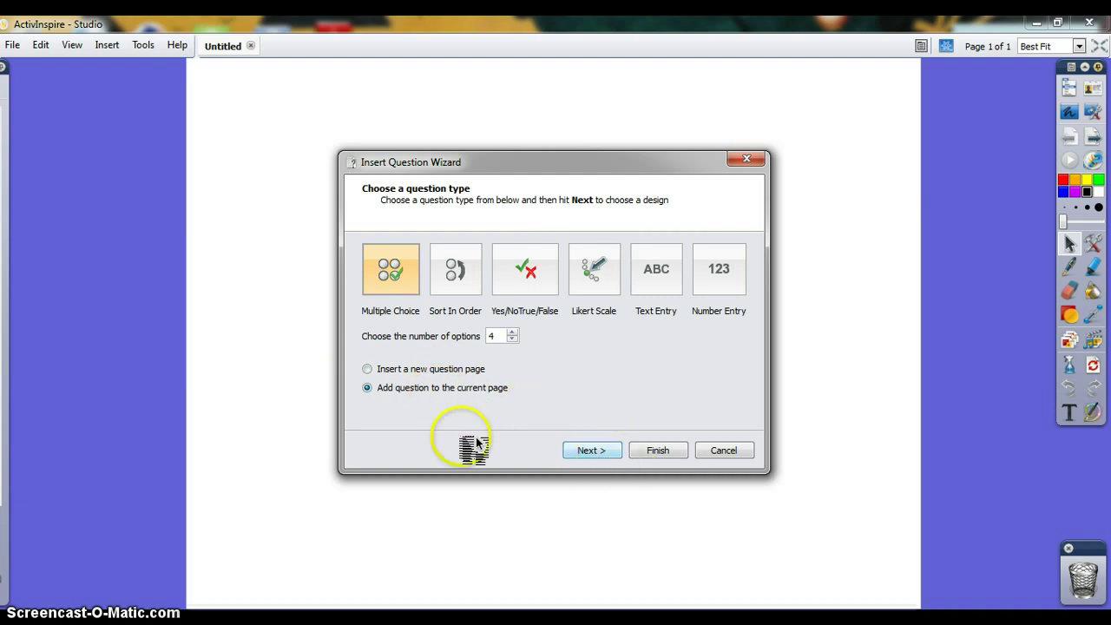
{"action": "left_click", "coordinate": [601, 453]}
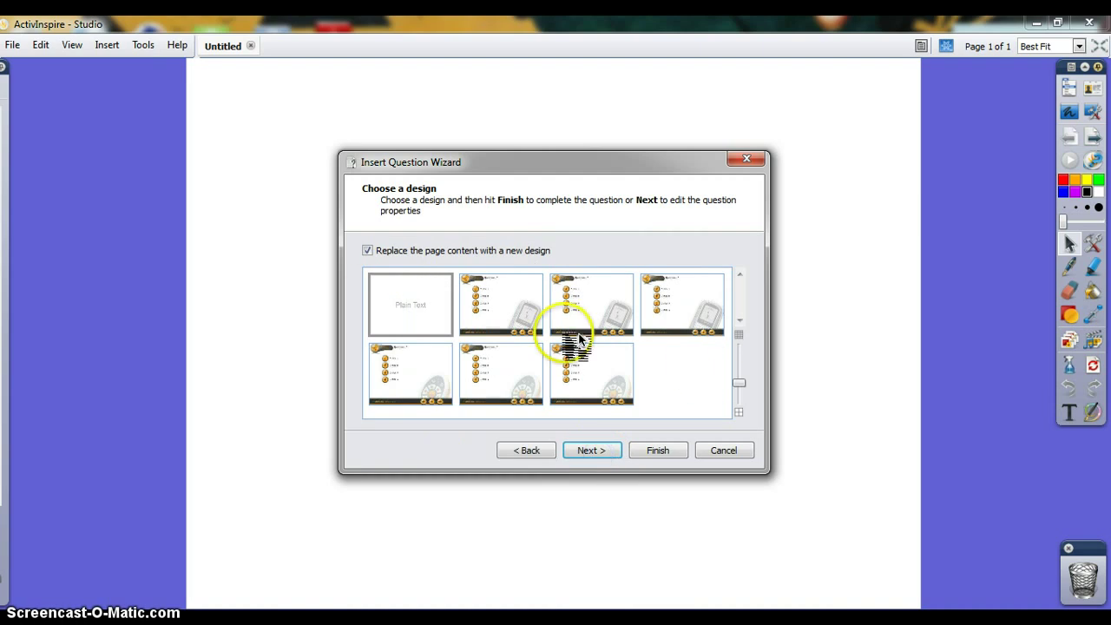
- Choose the last ActiVote design and enter the question text "What is the capital of Minnesota"
{"action": "left_click", "coordinate": [585, 368]}
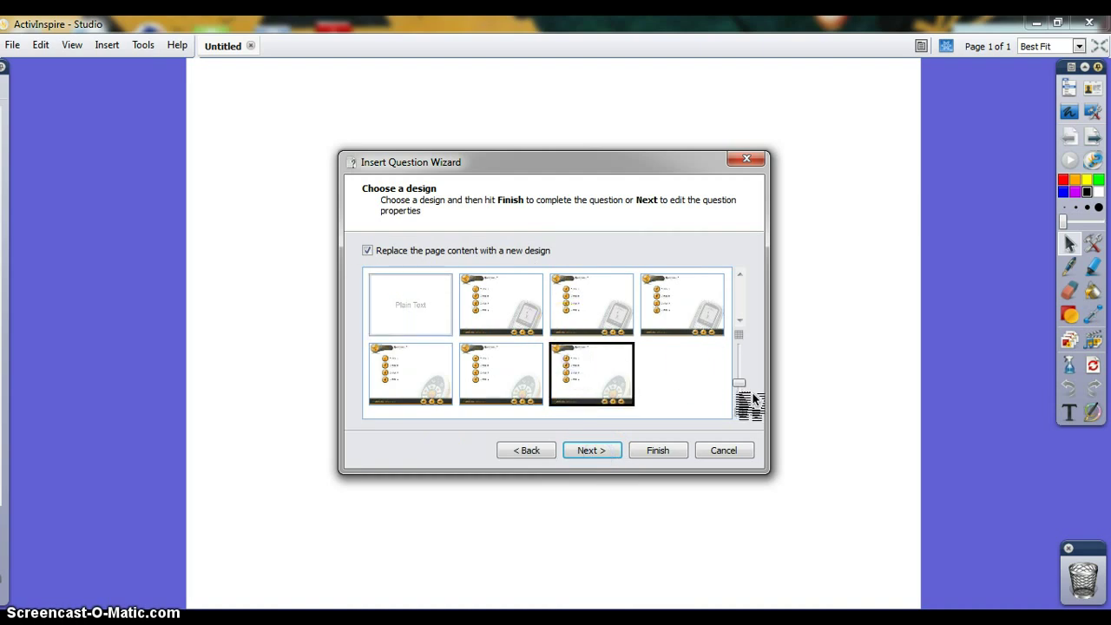
{"action": "left_click", "coordinate": [597, 452]}
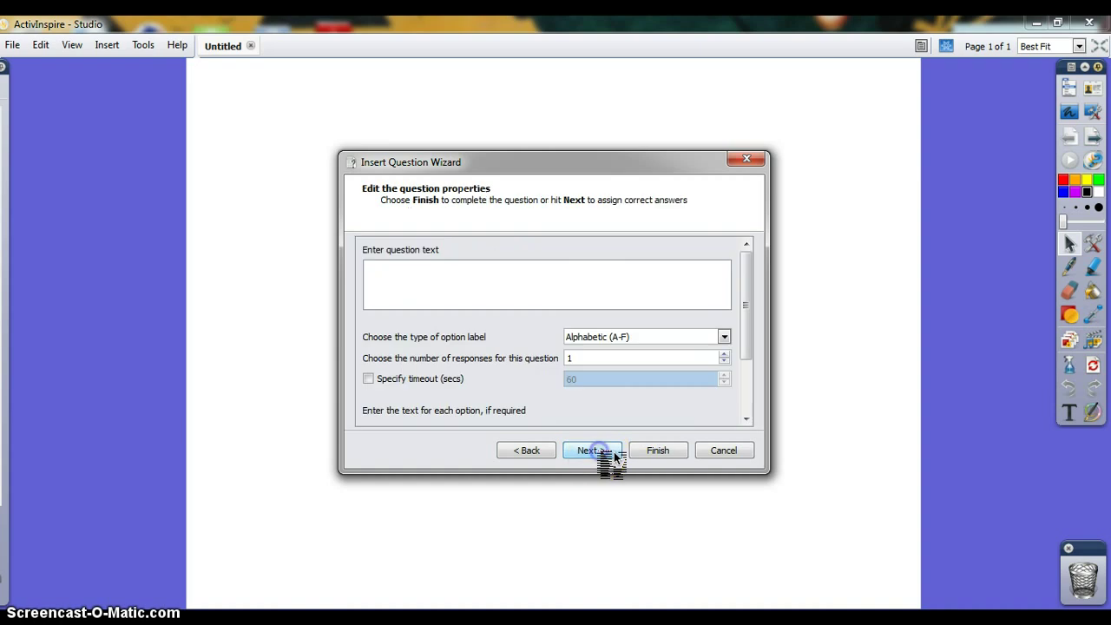
{"action": "left_click", "coordinate": [496, 281]}
{"action": "type", "text": "Wh"}
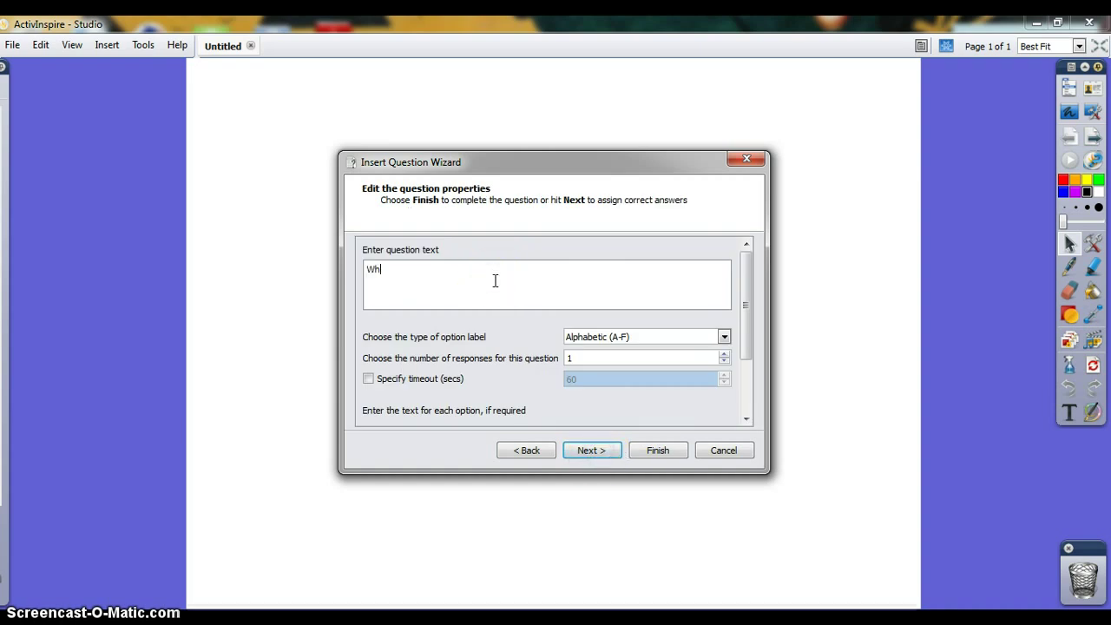
{"action": "type", "text": "at is the capital o"}
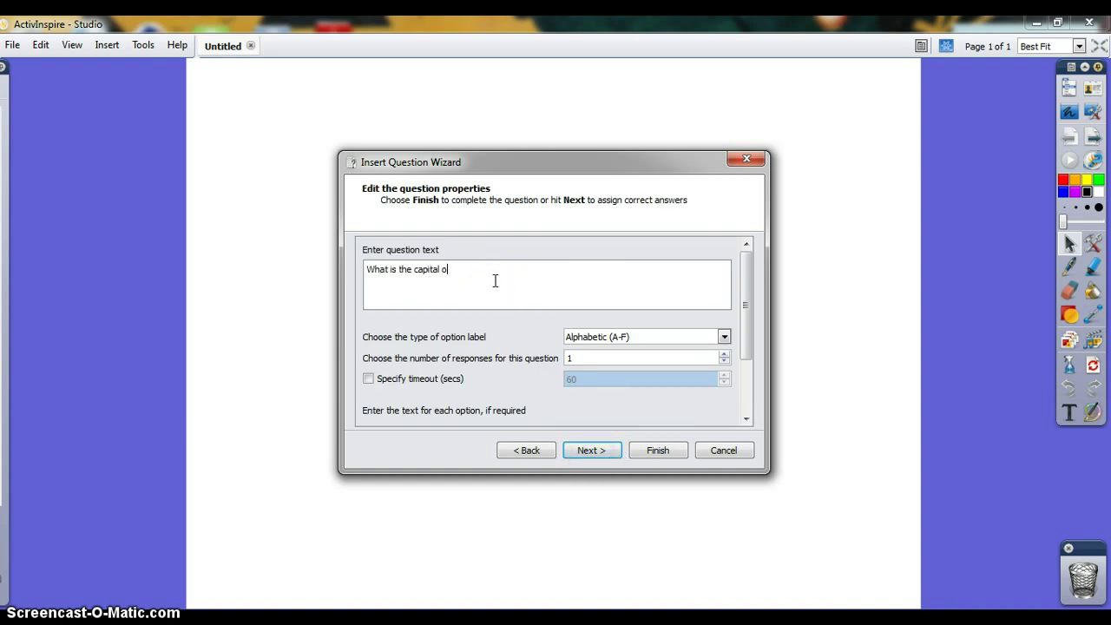
{"action": "type", "text": "f Minneao"}
{"action": "type", "text": "ota"}
- Enter the answer options A St. Paul, B Minneapolis, C Plymouth and D Fargo
{"action": "left_click", "coordinate": [746, 420]}
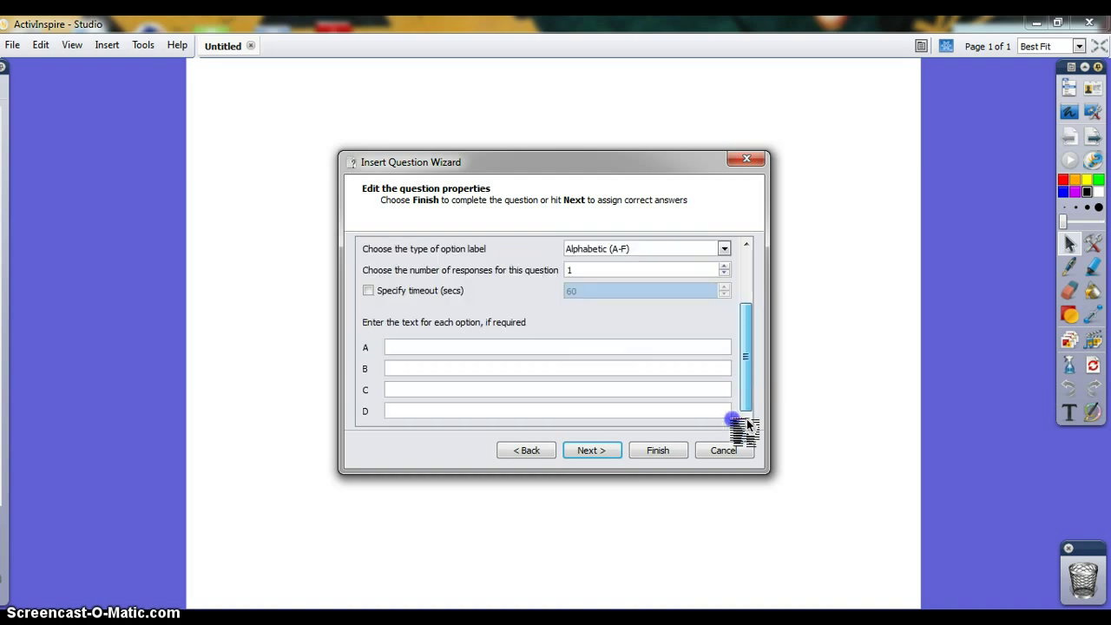
{"action": "left_click", "coordinate": [562, 347]}
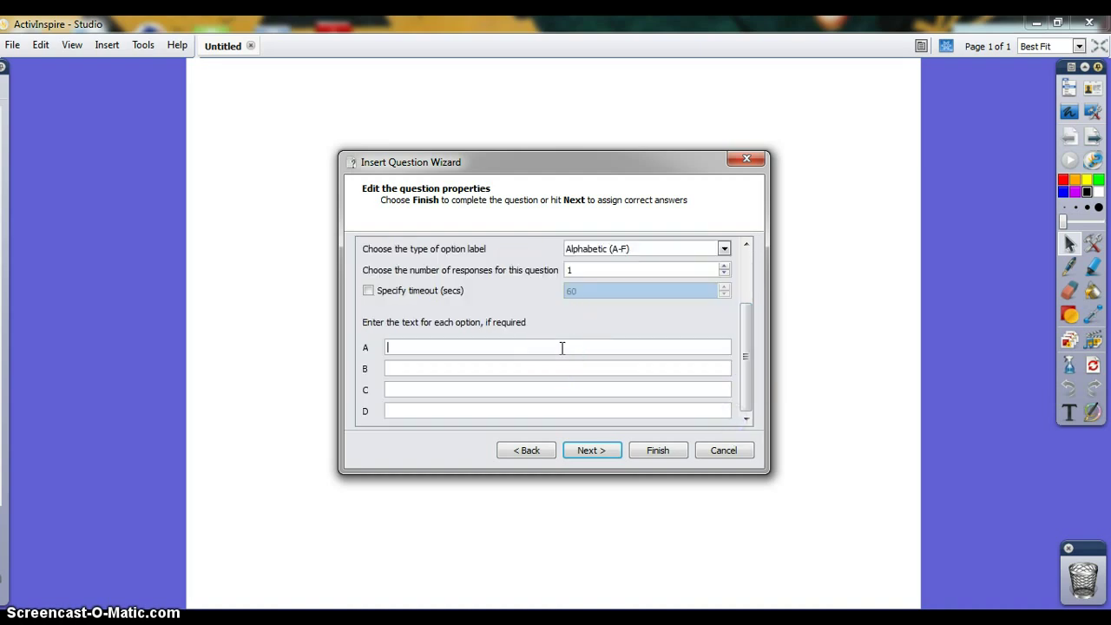
{"action": "type", "text": "St. Paul"}
{"action": "key", "text": "Tab"}
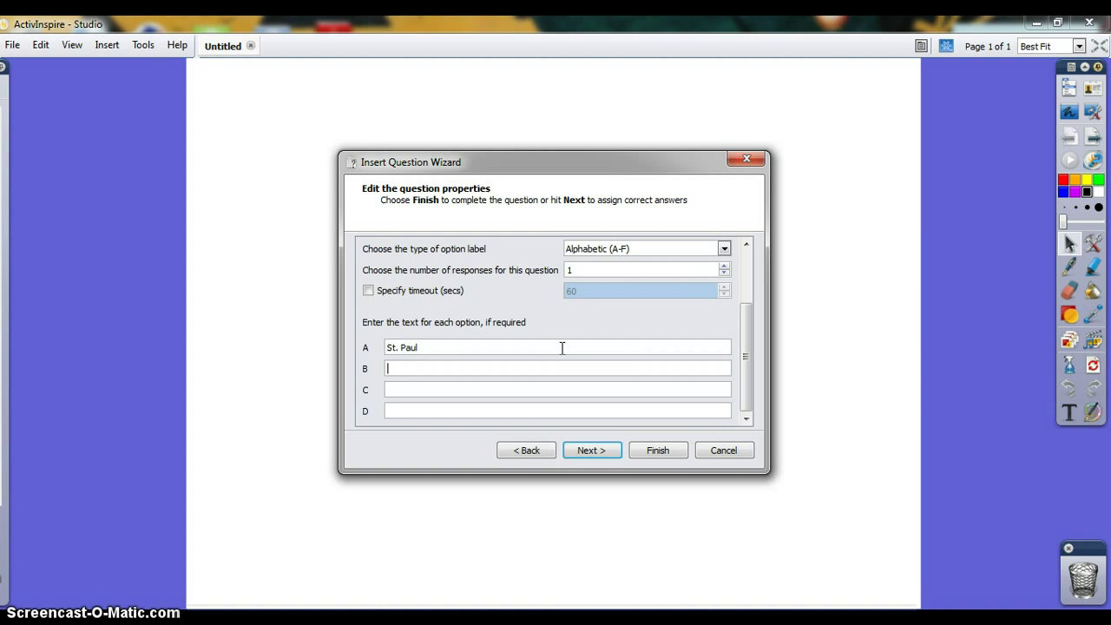
{"action": "type", "text": "Minneapolis"}
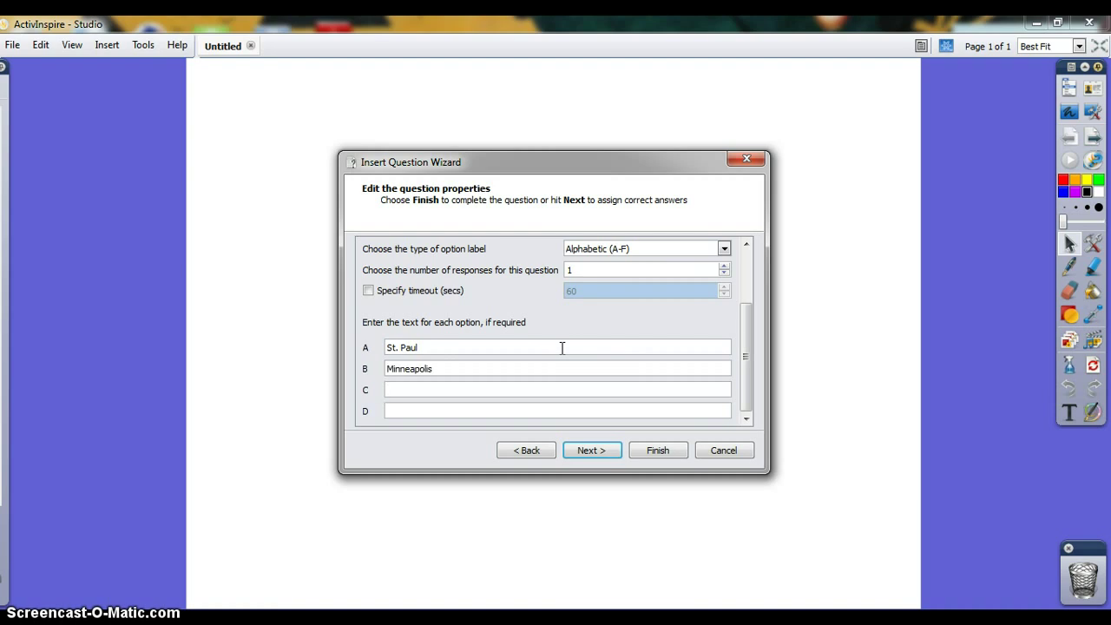
{"action": "type", "text": "Plymouth"}
{"action": "key", "text": "BackSpace"}
{"action": "type", "text": "Fargo"}
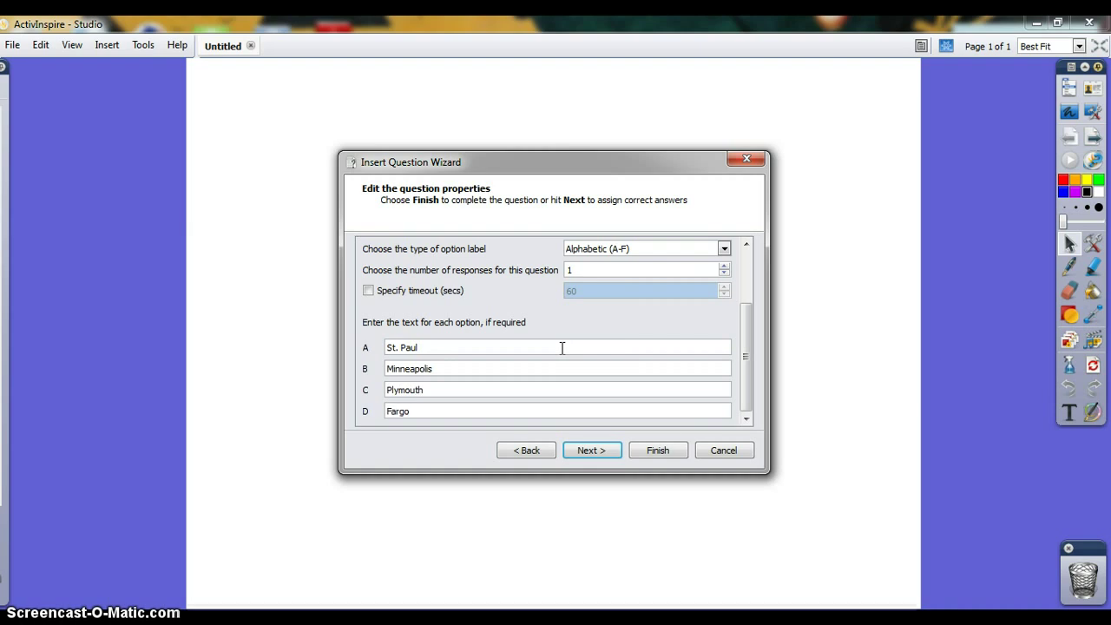
{"action": "left_click", "coordinate": [594, 452]}
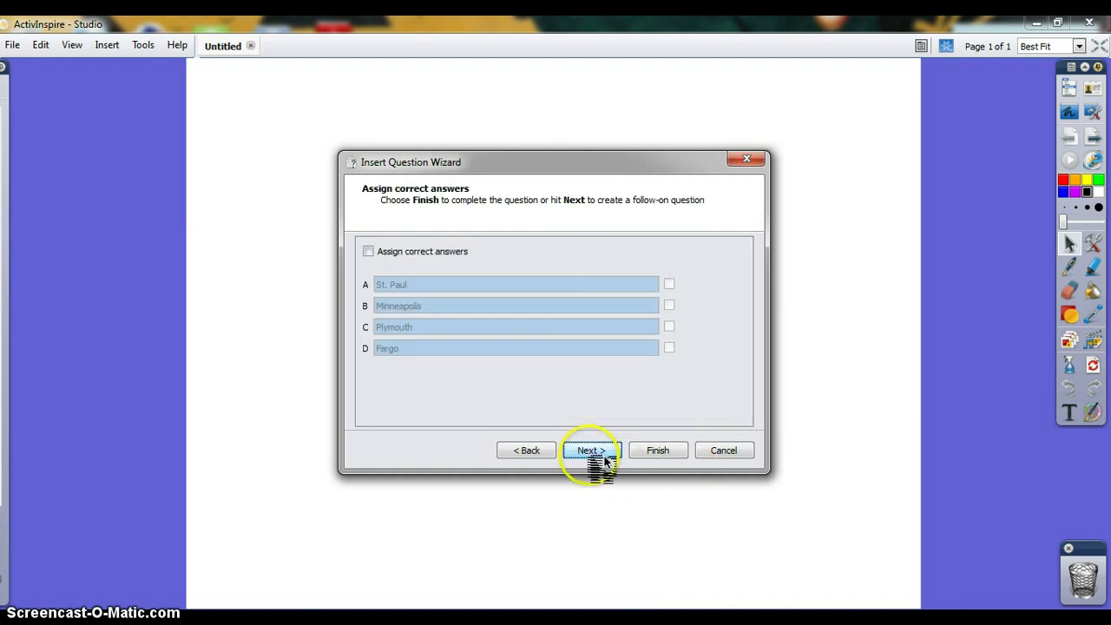
- Assign option A, St. Paul, as the correct answer and finish inserting the question
{"action": "left_click", "coordinate": [382, 251]}
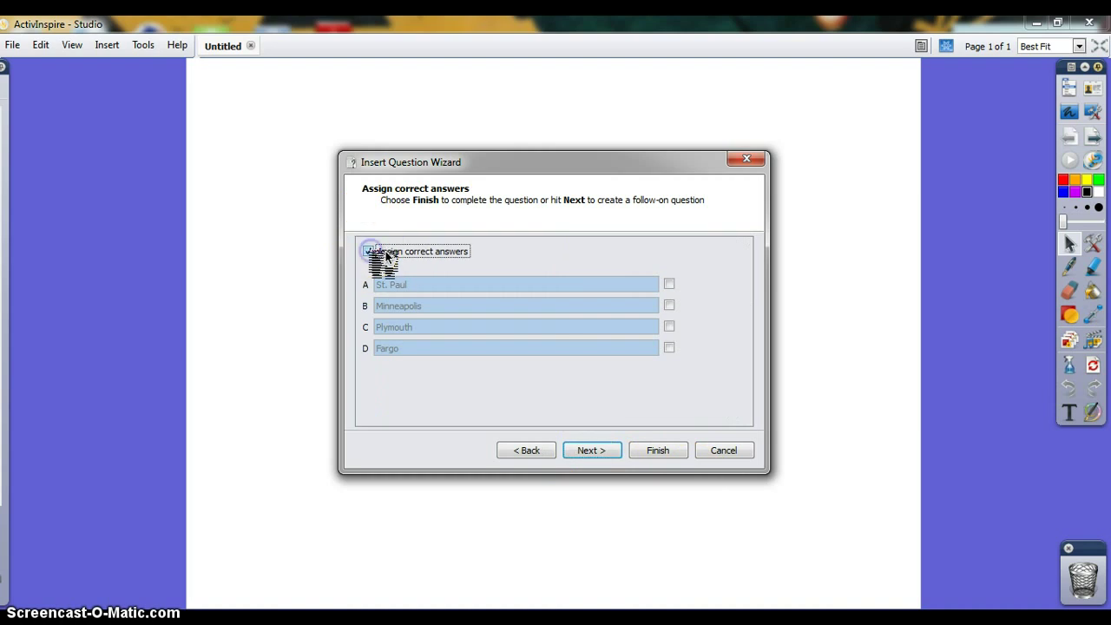
{"action": "left_click", "coordinate": [670, 284]}
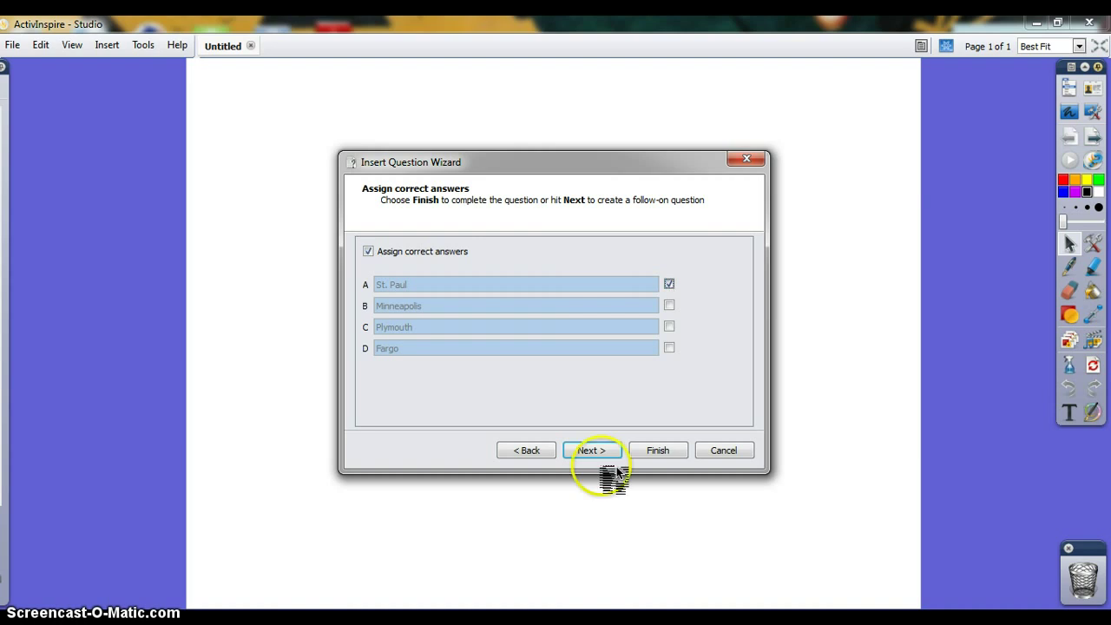
{"action": "left_click", "coordinate": [672, 453]}
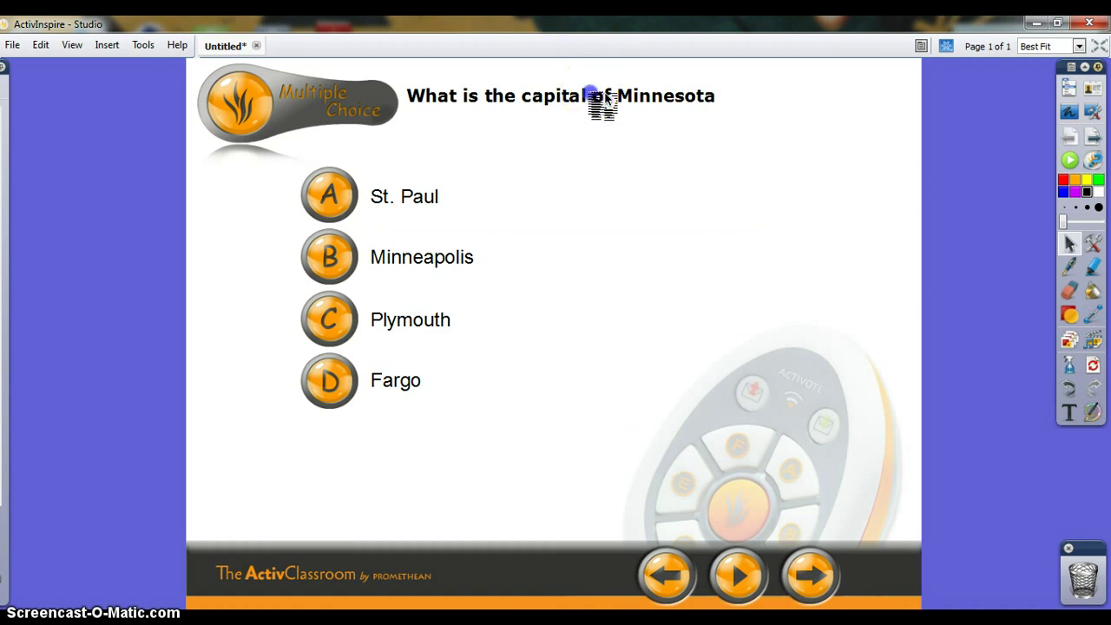
- Reveal the Page Browser to view the flipchart's pages
{"action": "left_click", "coordinate": [2, 319]}
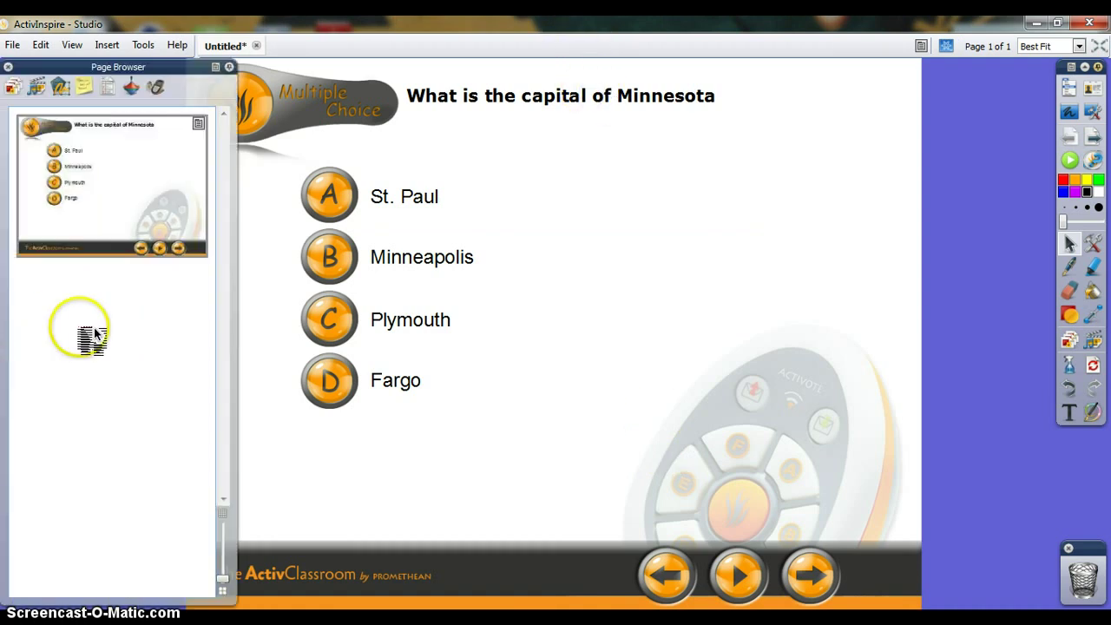
- Select the question text through the Object Browser and add a question mark after "Minnesota"
{"action": "left_click_drag", "start_coordinate": [66, 224], "coordinate": [152, 178]}
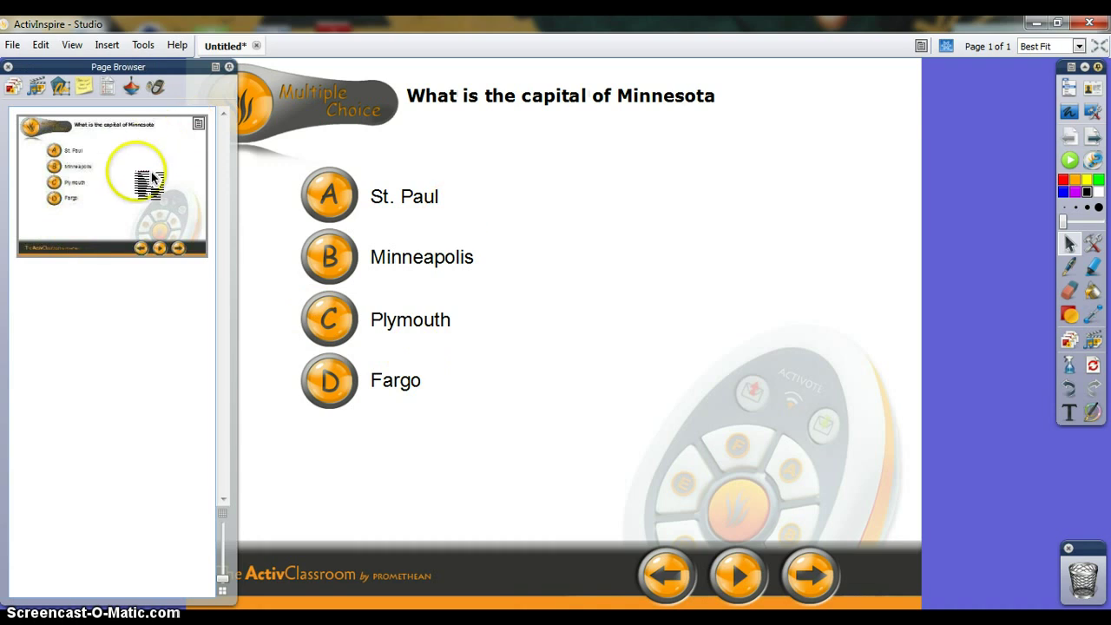
{"action": "left_click", "coordinate": [107, 86]}
{"action": "left_click", "coordinate": [84, 86]}
{"action": "left_click", "coordinate": [60, 87]}
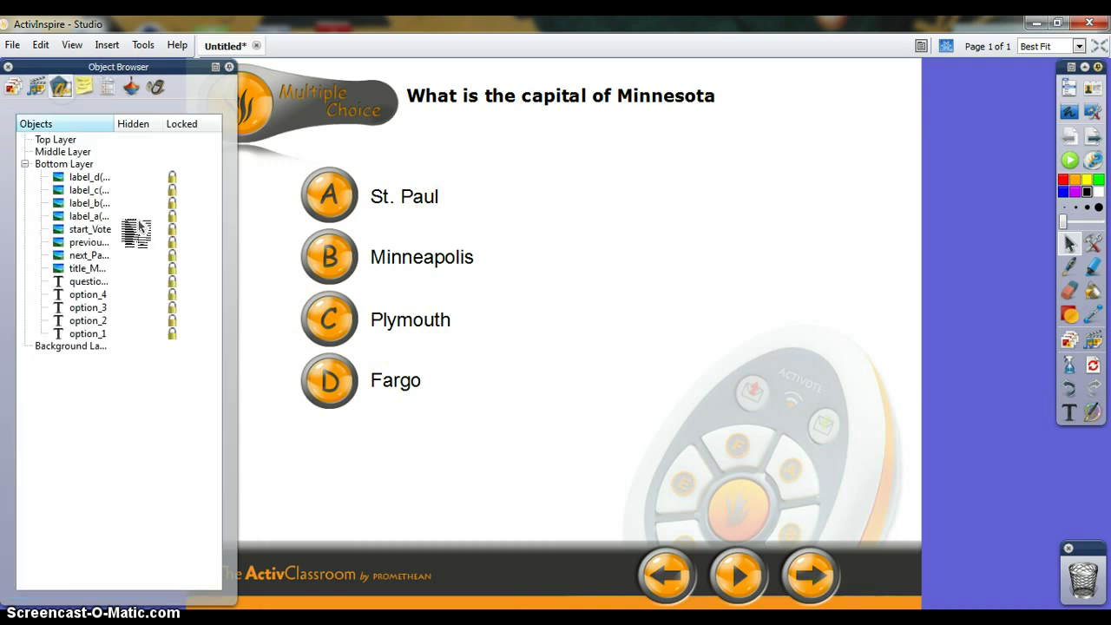
{"action": "left_click", "coordinate": [95, 281]}
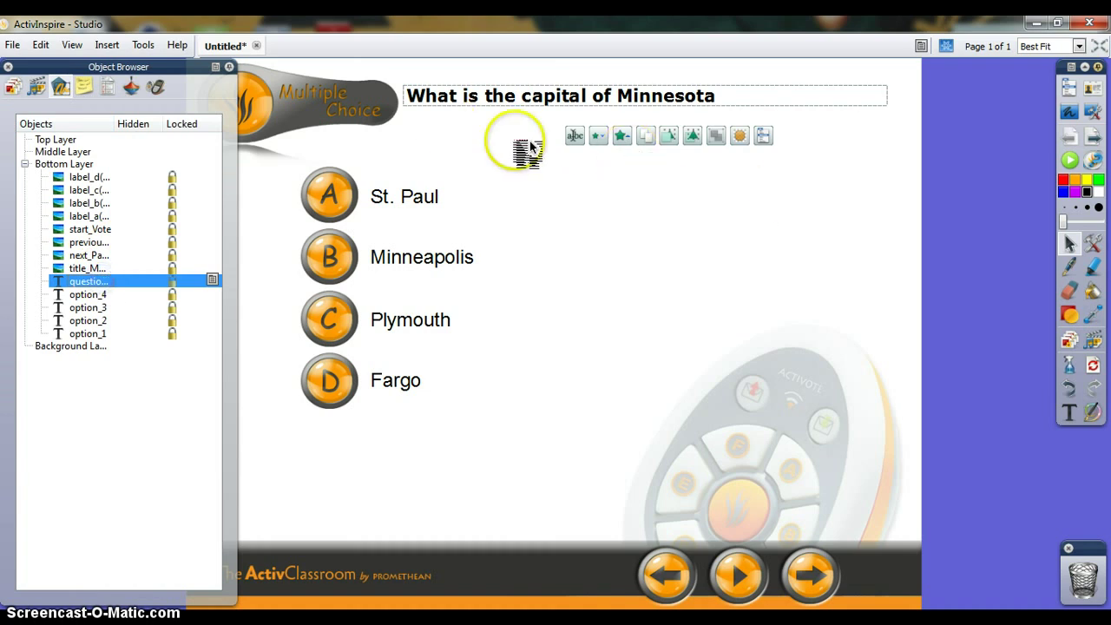
{"action": "left_click", "coordinate": [575, 135]}
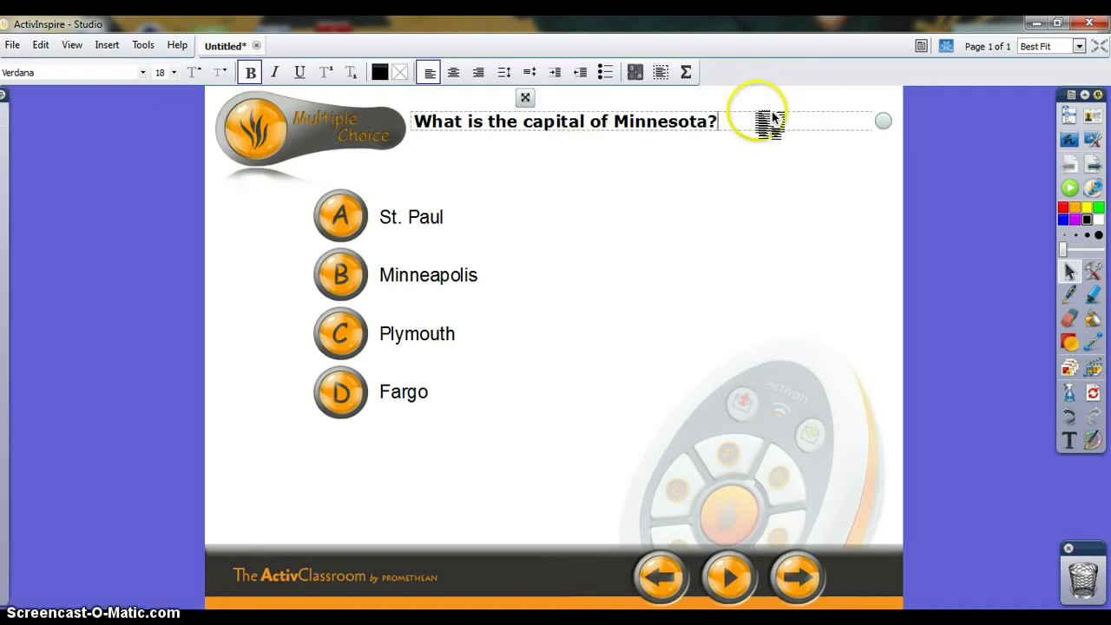
{"action": "left_click", "coordinate": [770, 265]}
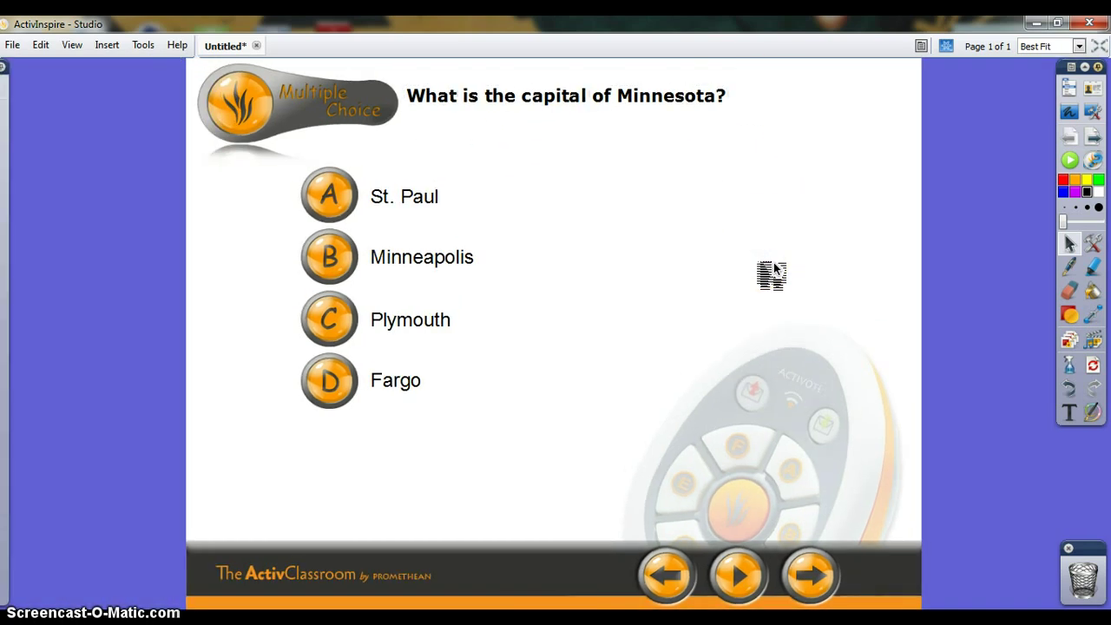
{"action": "left_click", "coordinate": [1009, 324]}
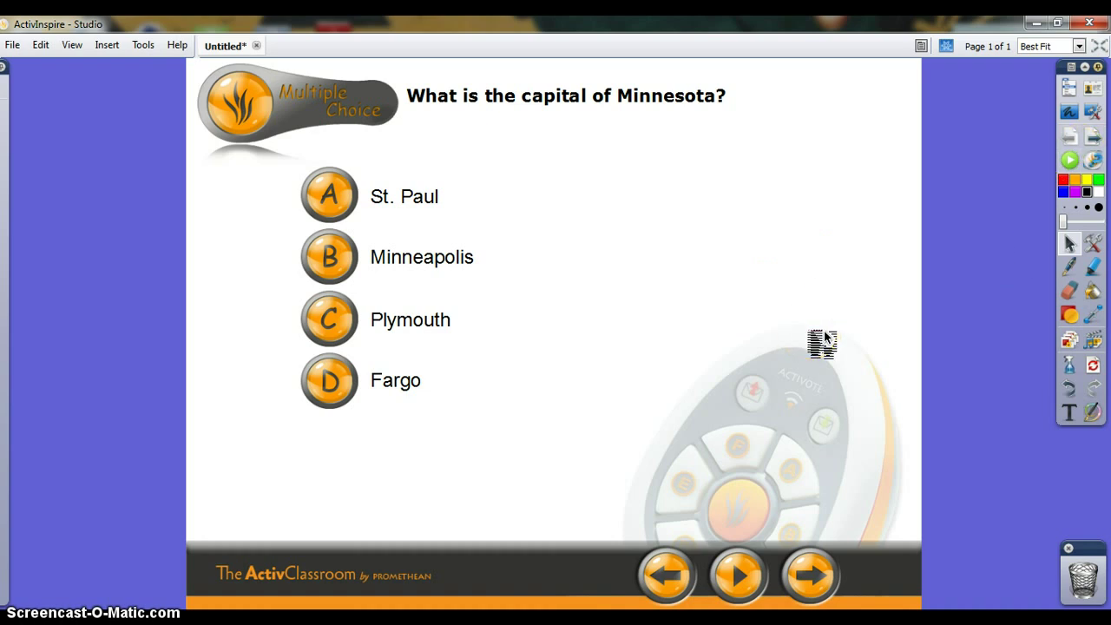
{"action": "left_click", "coordinate": [996, 325]}
- Run a flipchart vote on the Minnesota question, stop it and decline a retry for users who did not answer
{"action": "left_click", "coordinate": [1071, 163]}
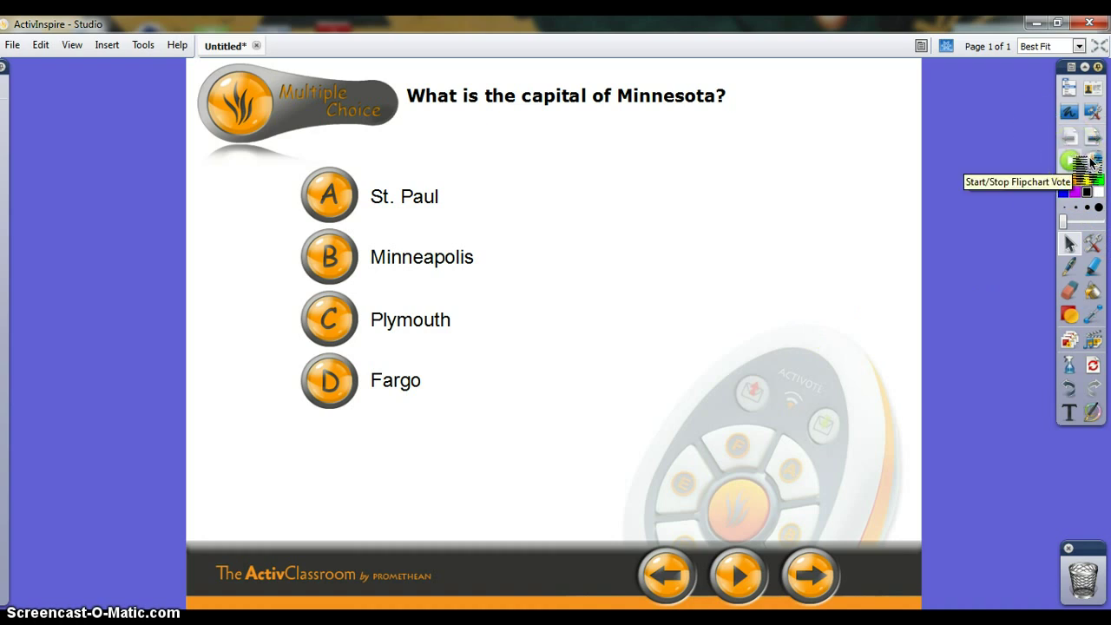
{"action": "left_click", "coordinate": [1091, 161]}
{"action": "left_click", "coordinate": [393, 359]}
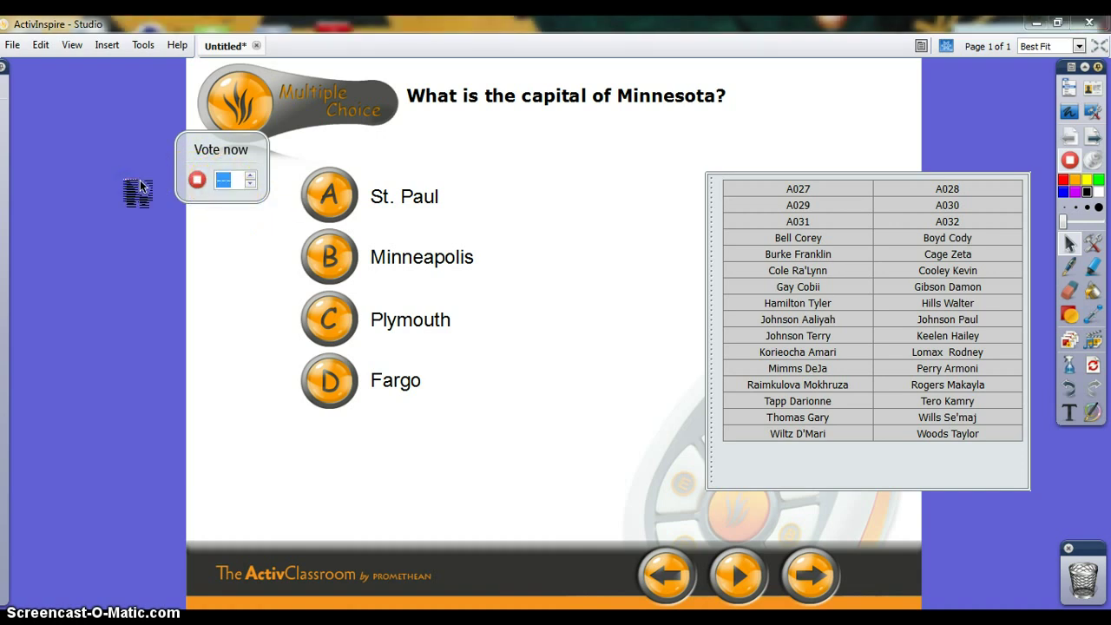
{"action": "key", "text": "Return"}
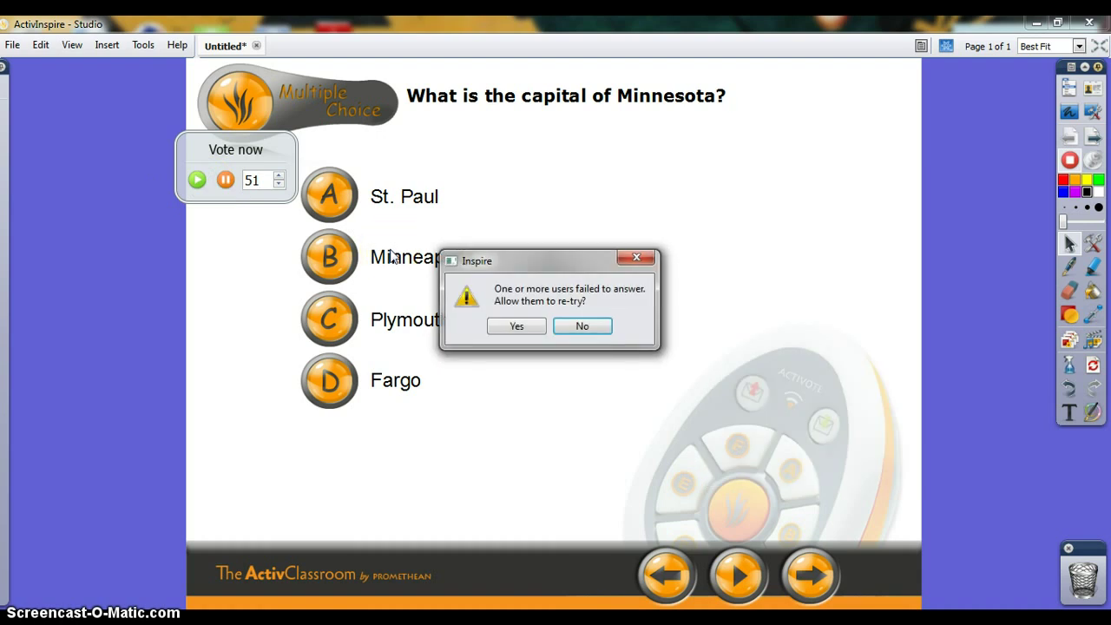
{"action": "left_click", "coordinate": [549, 274]}
{"action": "left_click", "coordinate": [584, 323]}
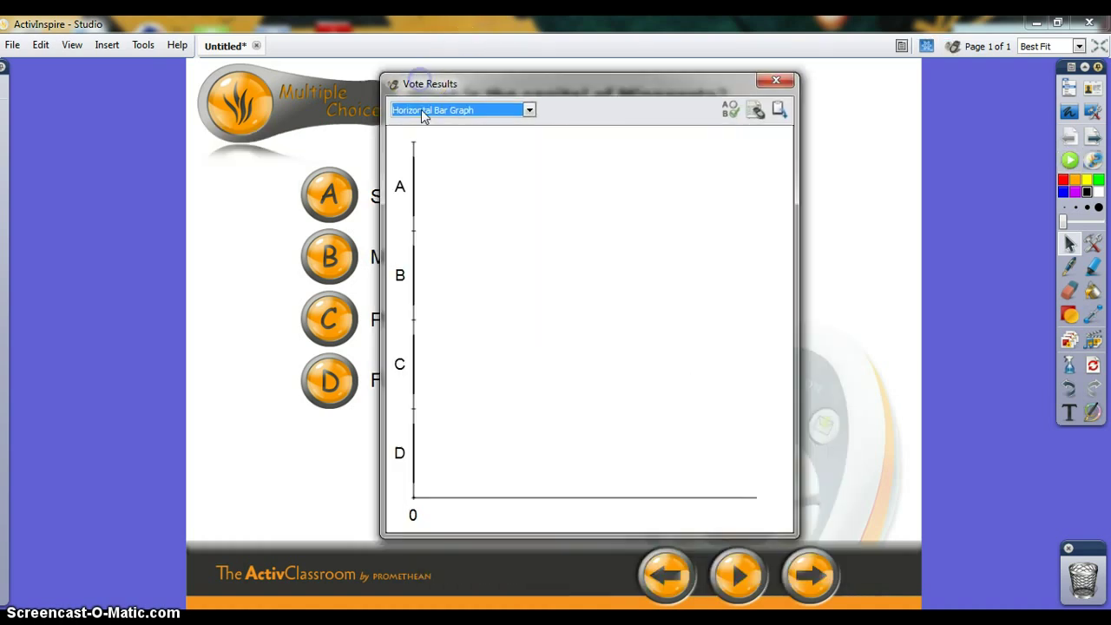
- View the vote results as a Vertical Bar Graph and as the Who Answered What List, then close them
{"action": "left_click", "coordinate": [422, 111]}
{"action": "left_click", "coordinate": [438, 176]}
{"action": "left_click", "coordinate": [489, 110]}
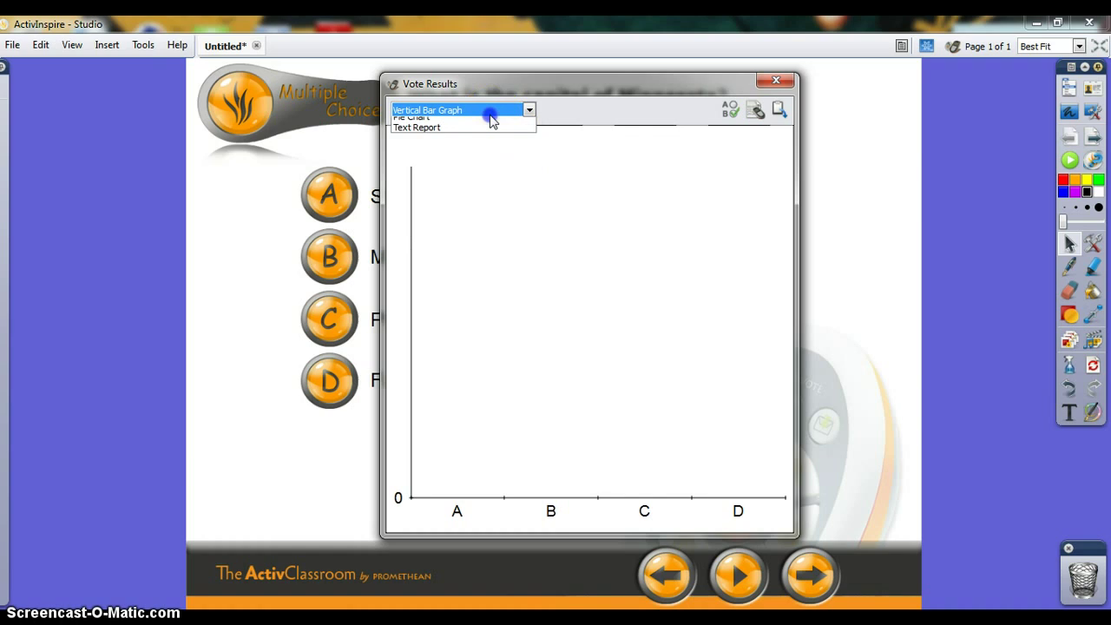
{"action": "left_click", "coordinate": [504, 139]}
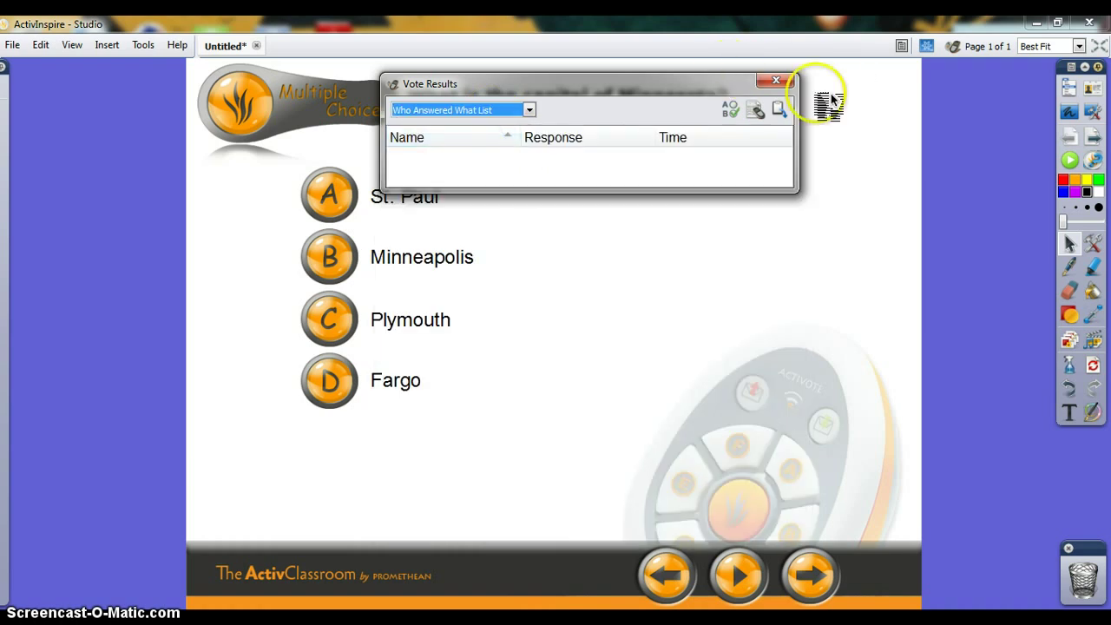
{"action": "left_click", "coordinate": [777, 82]}
- Switch from the Object Browser to the Voting Browser
{"action": "mouse_move", "coordinate": [4, 433]}
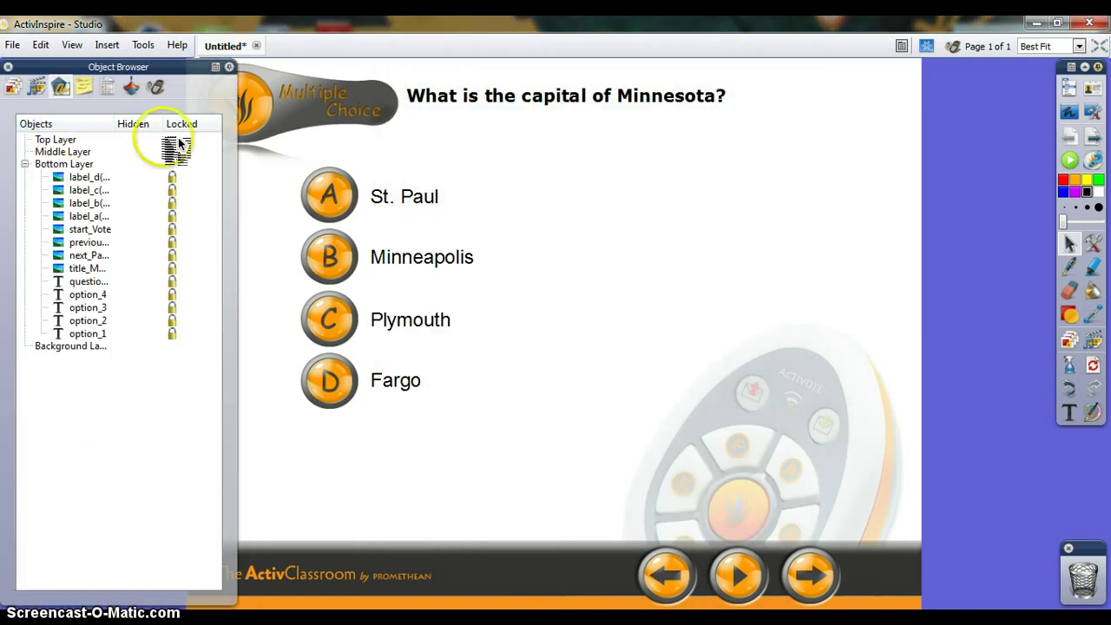
{"action": "left_click", "coordinate": [160, 92]}
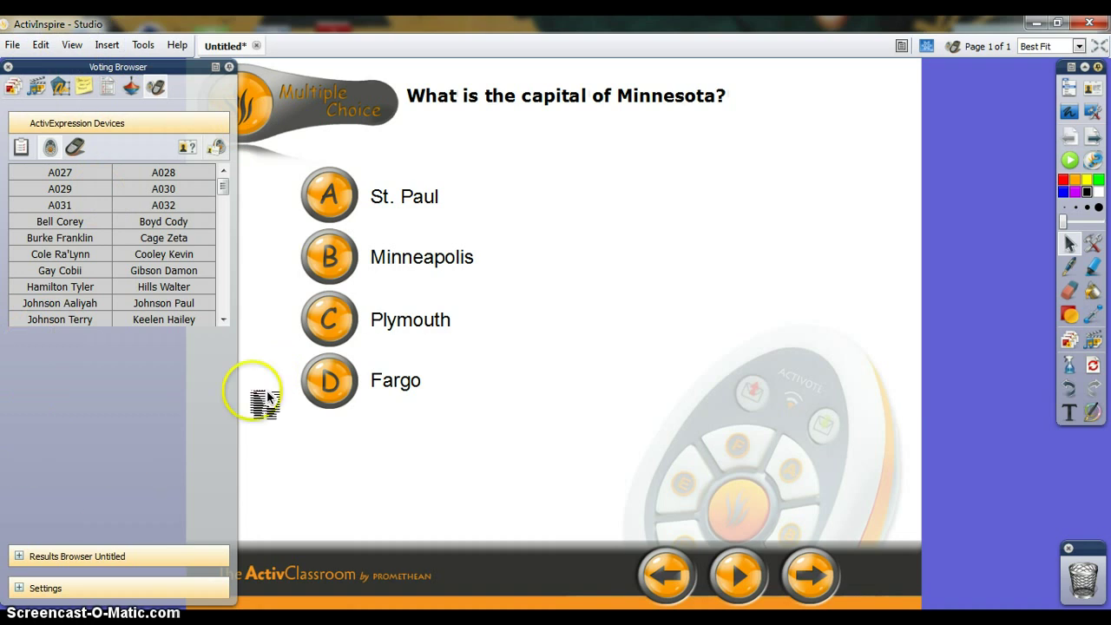
{"action": "left_click", "coordinate": [12, 44]}
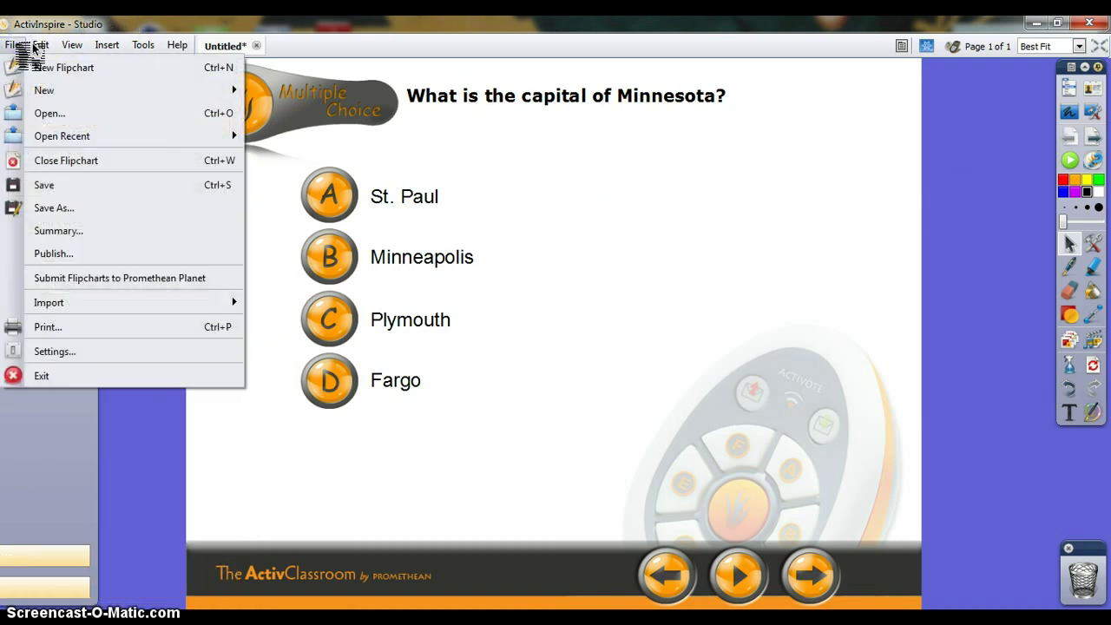
{"action": "key", "text": "Right"}
{"action": "key", "text": "Right"}
{"action": "key", "text": "Right"}
{"action": "key", "text": "Right"}
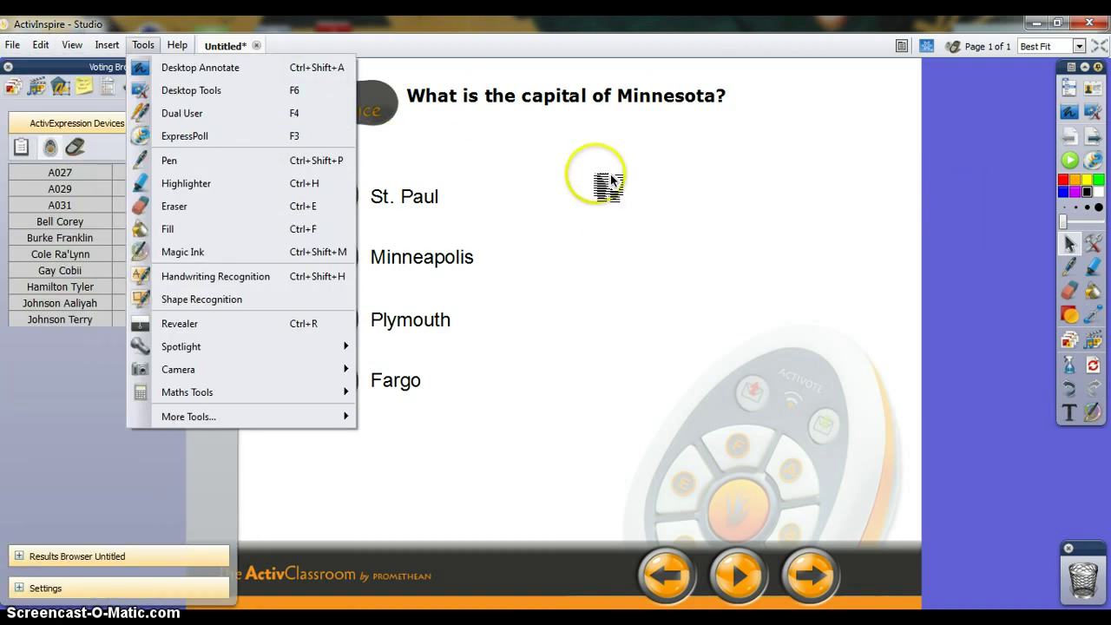
- Customize the At The Board profile by adding the Voting Browser command to the Main Toolbox
{"action": "left_click", "coordinate": [1093, 96]}
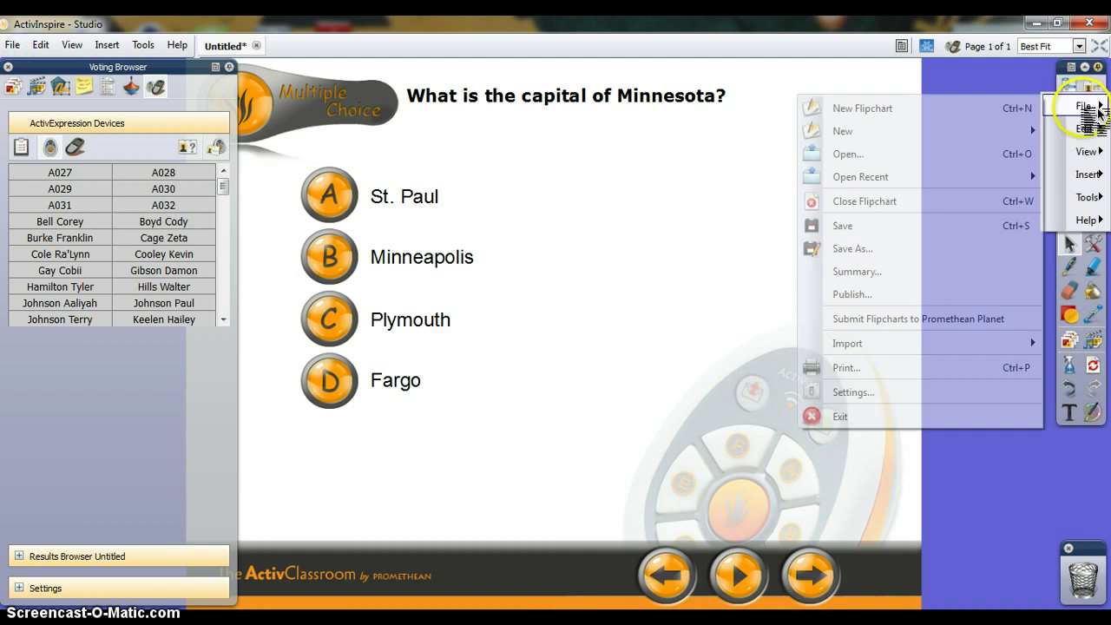
{"action": "left_click", "coordinate": [1097, 155]}
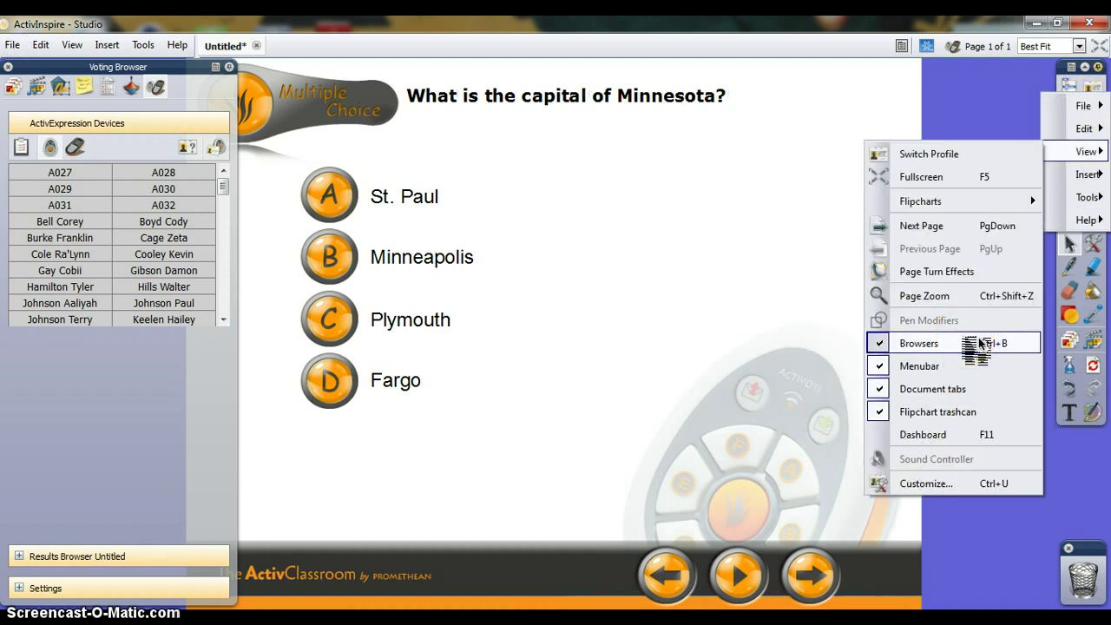
{"action": "left_click", "coordinate": [923, 483]}
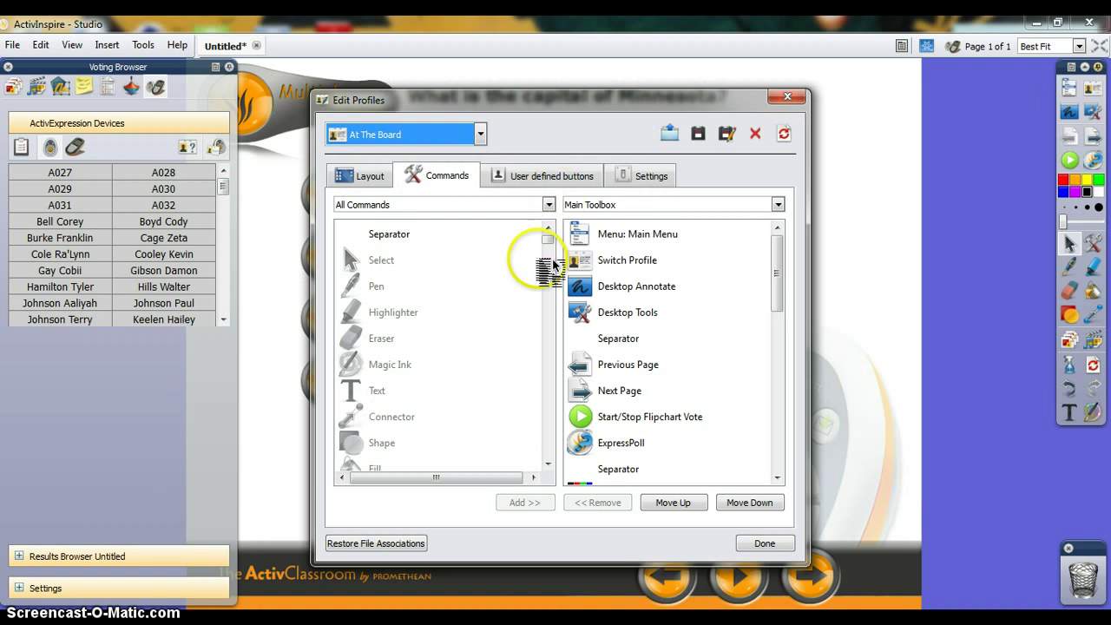
{"action": "left_click_drag", "start_coordinate": [550, 236], "coordinate": [547, 258]}
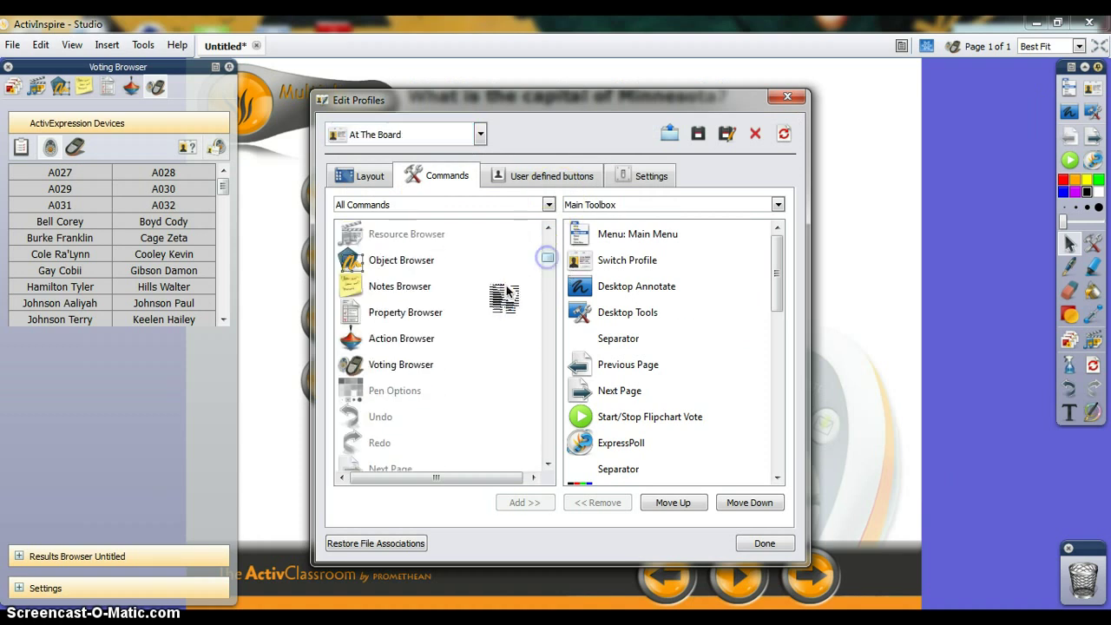
{"action": "left_click", "coordinate": [408, 366]}
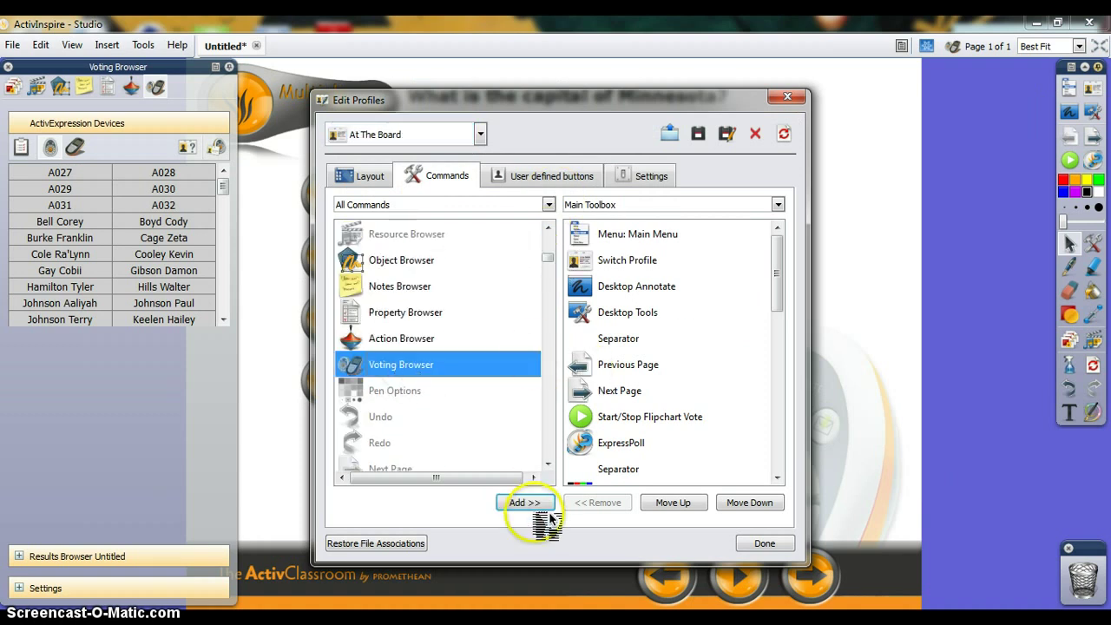
{"action": "left_click", "coordinate": [524, 503]}
- Remove the Voting Browser command from the Main Toolbox and finish editing the profile
{"action": "left_click_drag", "start_coordinate": [1070, 438], "coordinate": [521, 525]}
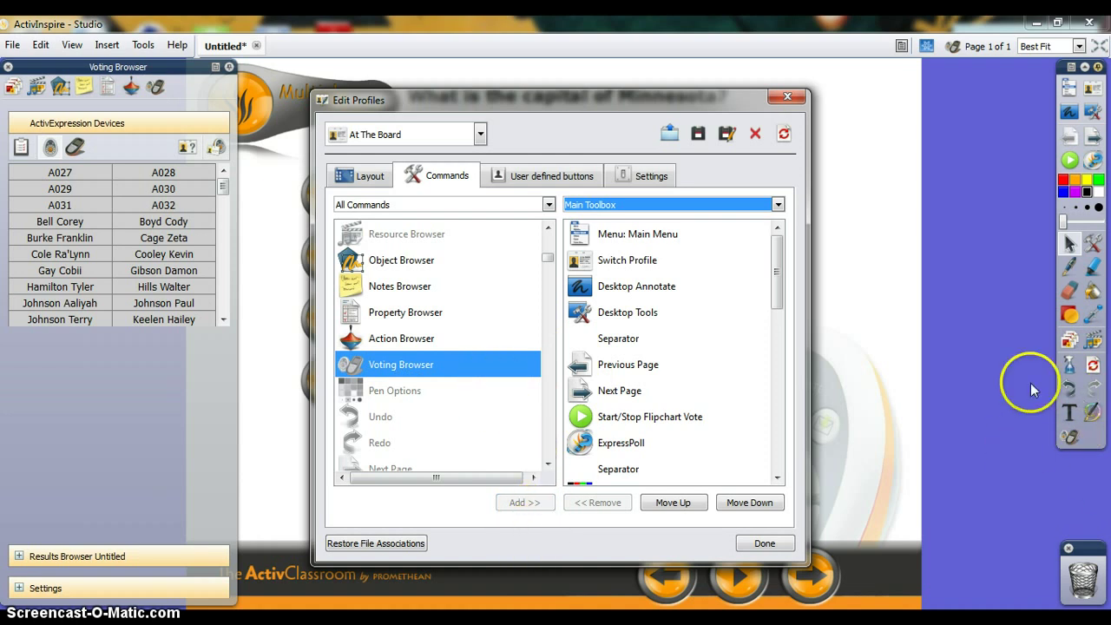
{"action": "left_click", "coordinate": [1072, 439]}
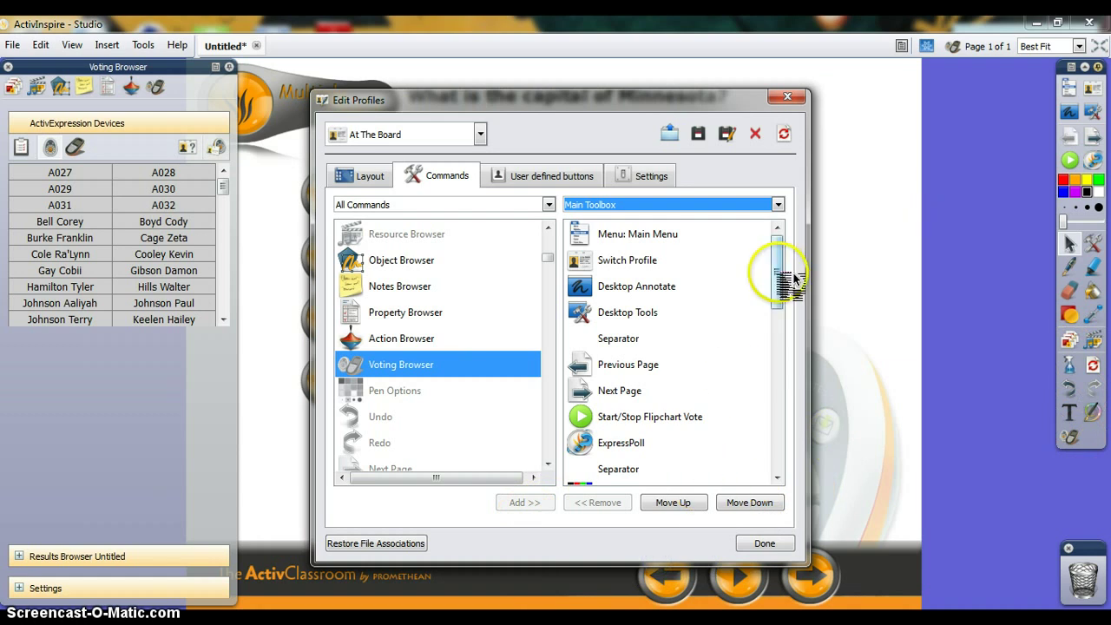
{"action": "left_click_drag", "start_coordinate": [781, 276], "coordinate": [778, 434]}
{"action": "left_click", "coordinate": [616, 468]}
{"action": "left_click", "coordinate": [621, 506]}
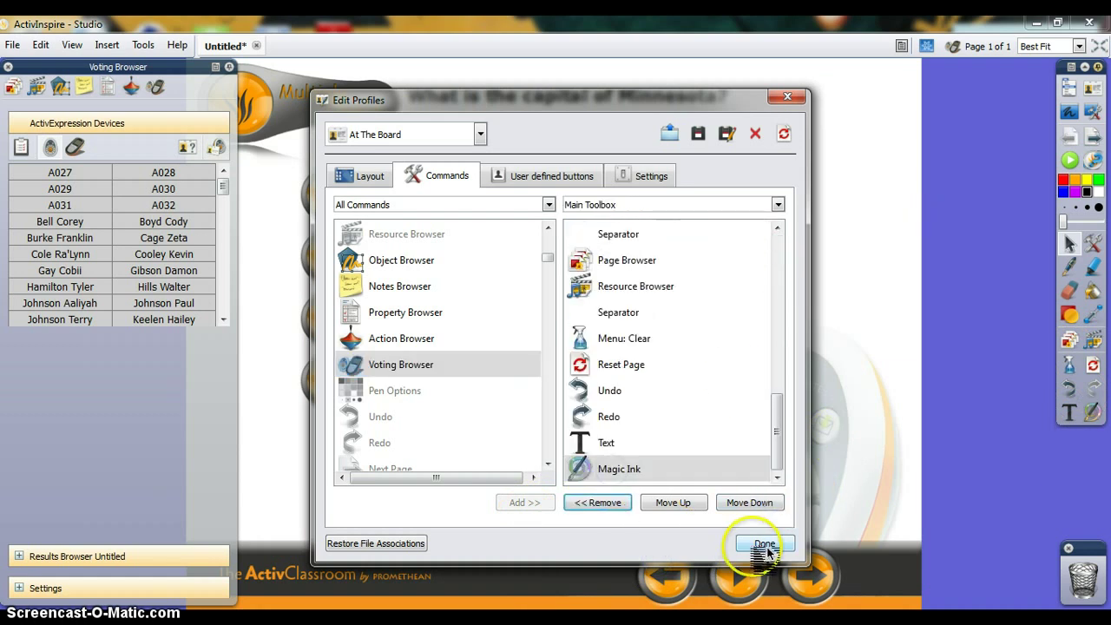
{"action": "left_click", "coordinate": [776, 547]}
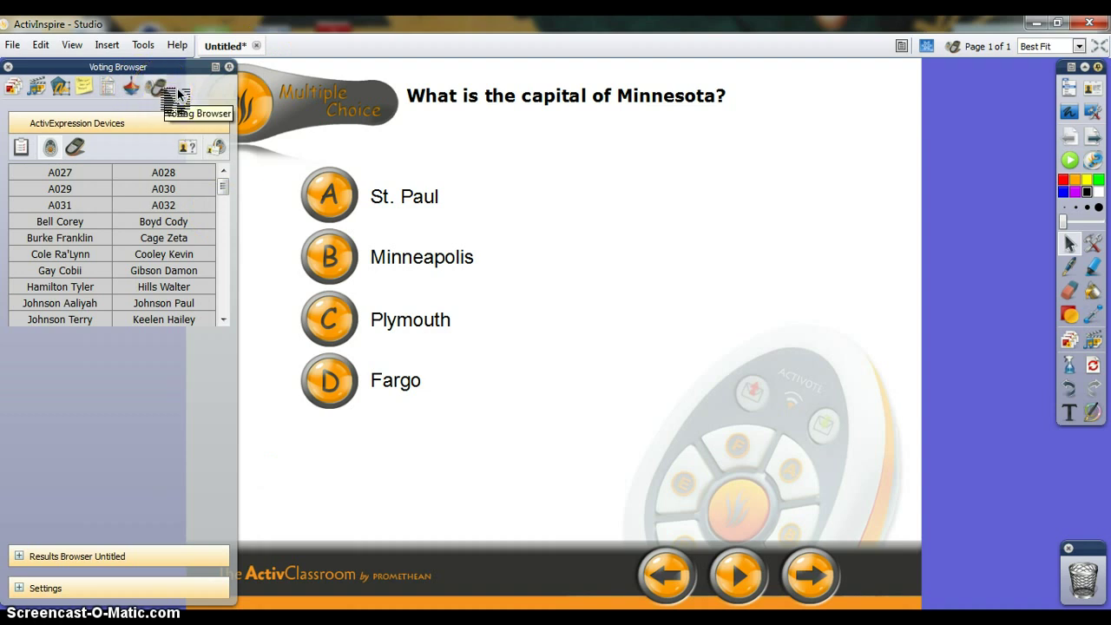
- Review the Device Registration, then view the ActivExpression and ActiVote device lists in the Voting Browser
{"action": "left_click", "coordinate": [50, 146]}
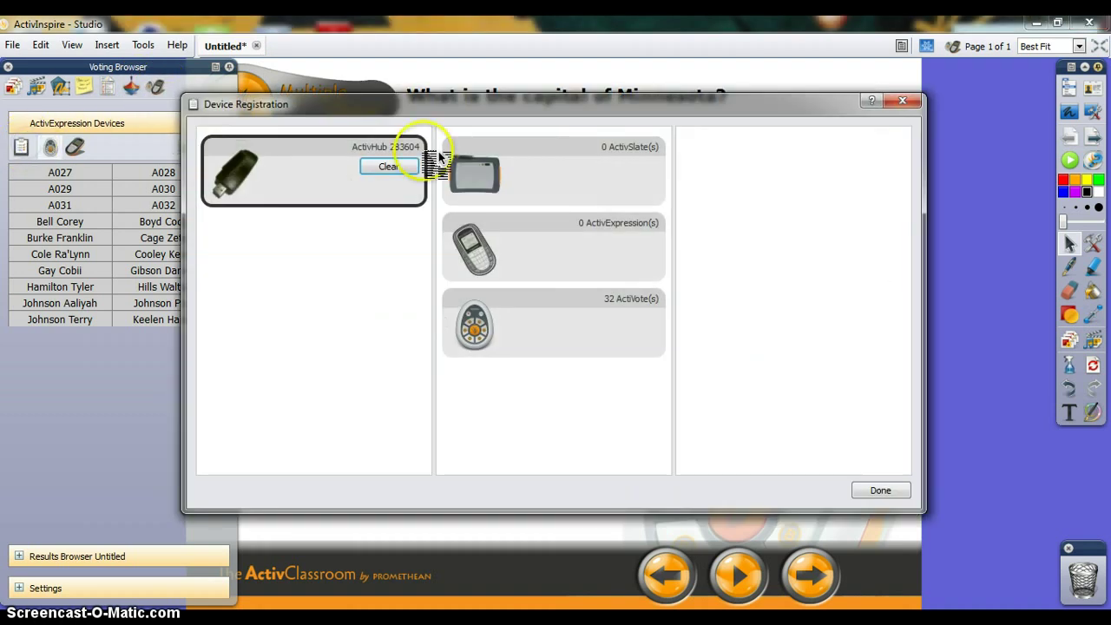
{"action": "left_click", "coordinate": [902, 101]}
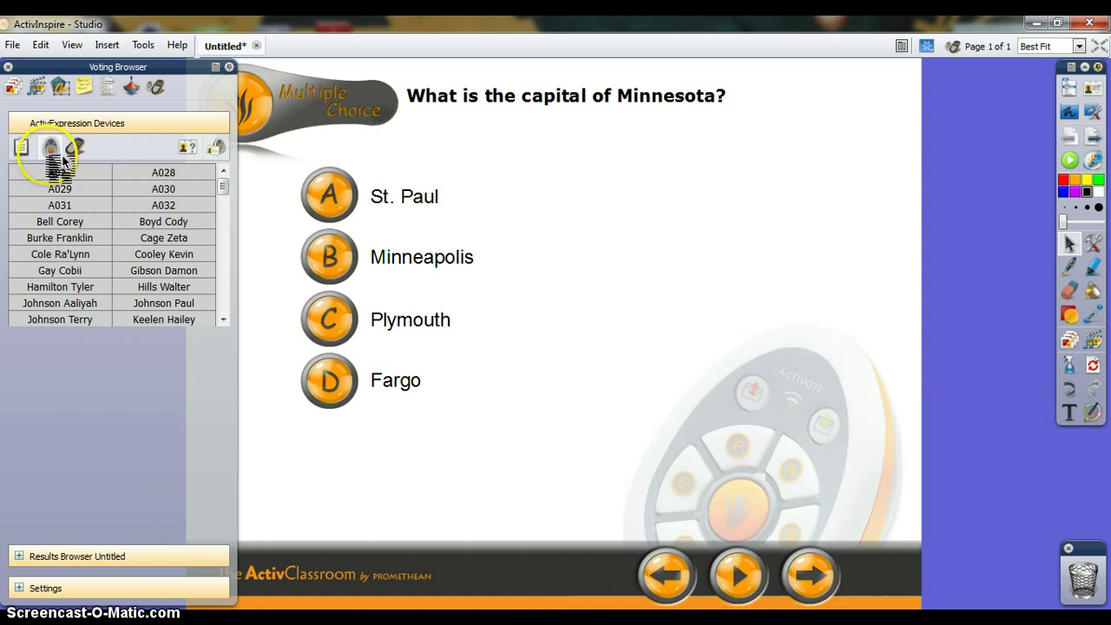
{"action": "left_click", "coordinate": [86, 157]}
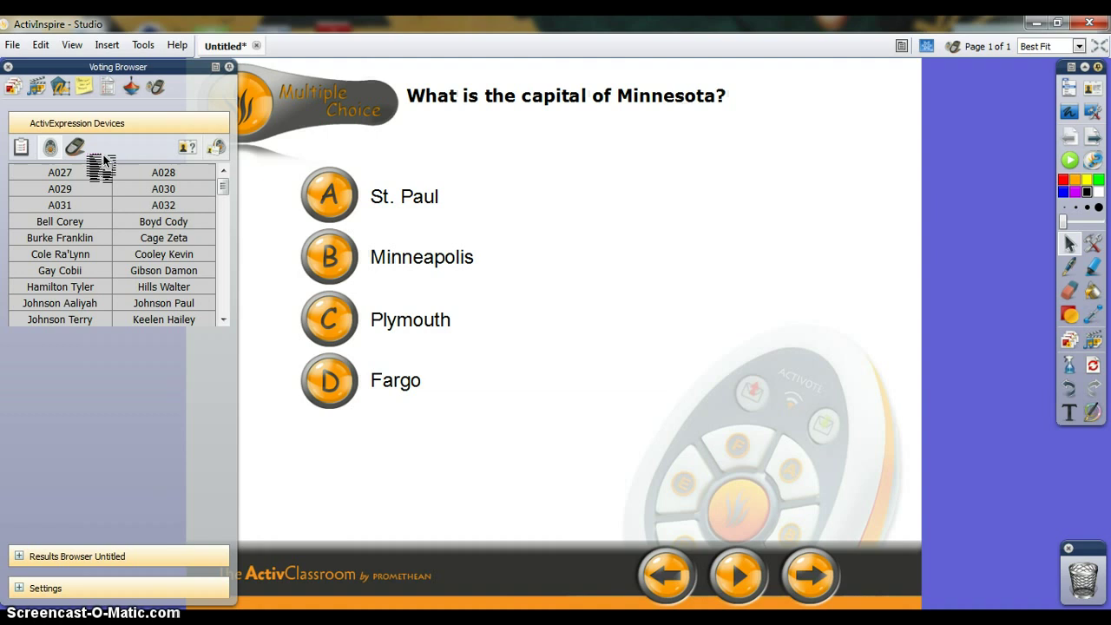
{"action": "left_click", "coordinate": [87, 151]}
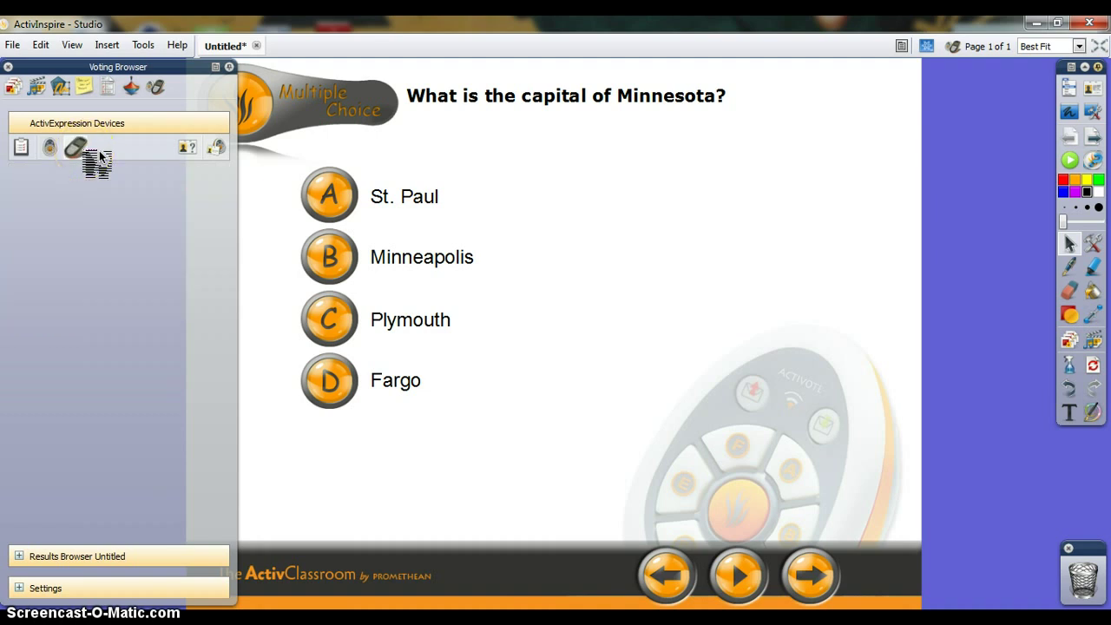
{"action": "left_click", "coordinate": [50, 148]}
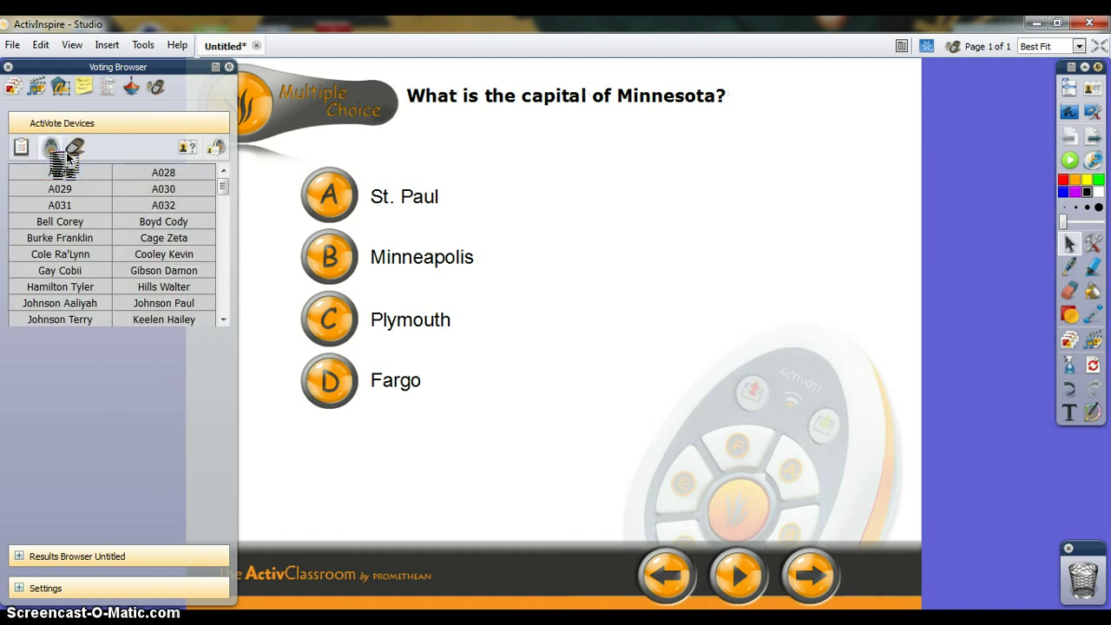
- Open the student database from the Assign students to devices dialog and view the student roster of each 5th-grade class
{"action": "left_click", "coordinate": [224, 155]}
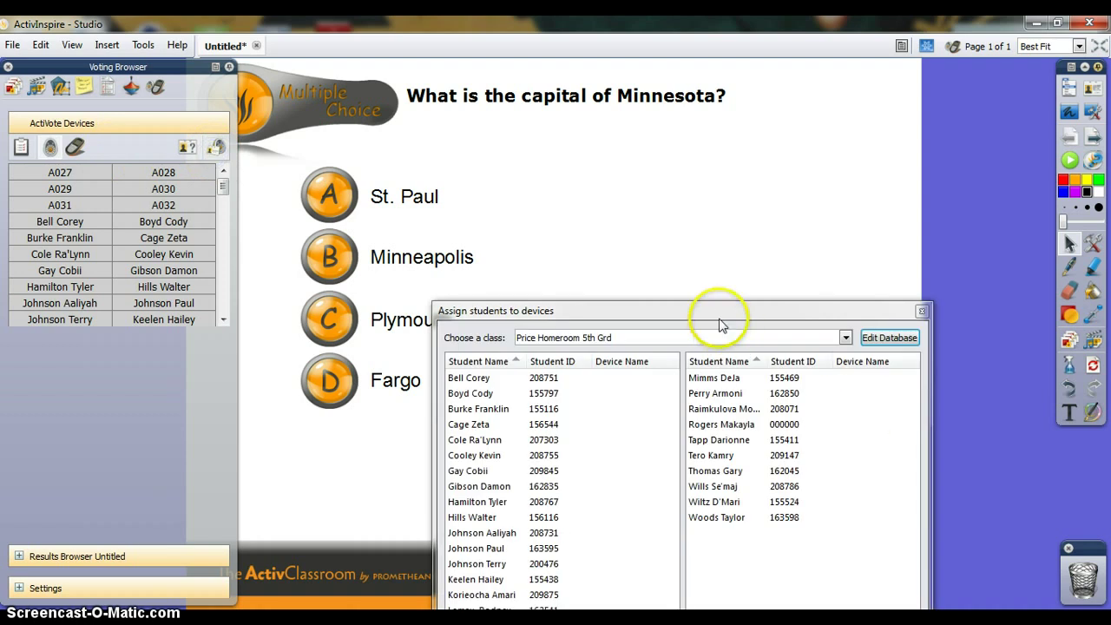
{"action": "left_click_drag", "start_coordinate": [718, 322], "coordinate": [626, 61]}
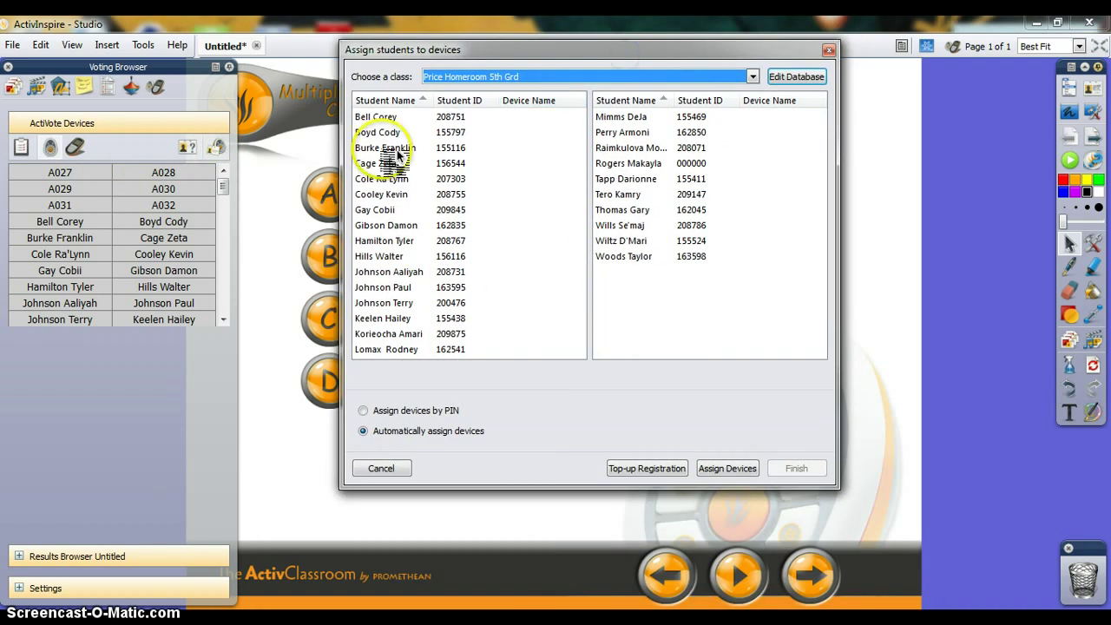
{"action": "left_click", "coordinate": [829, 79]}
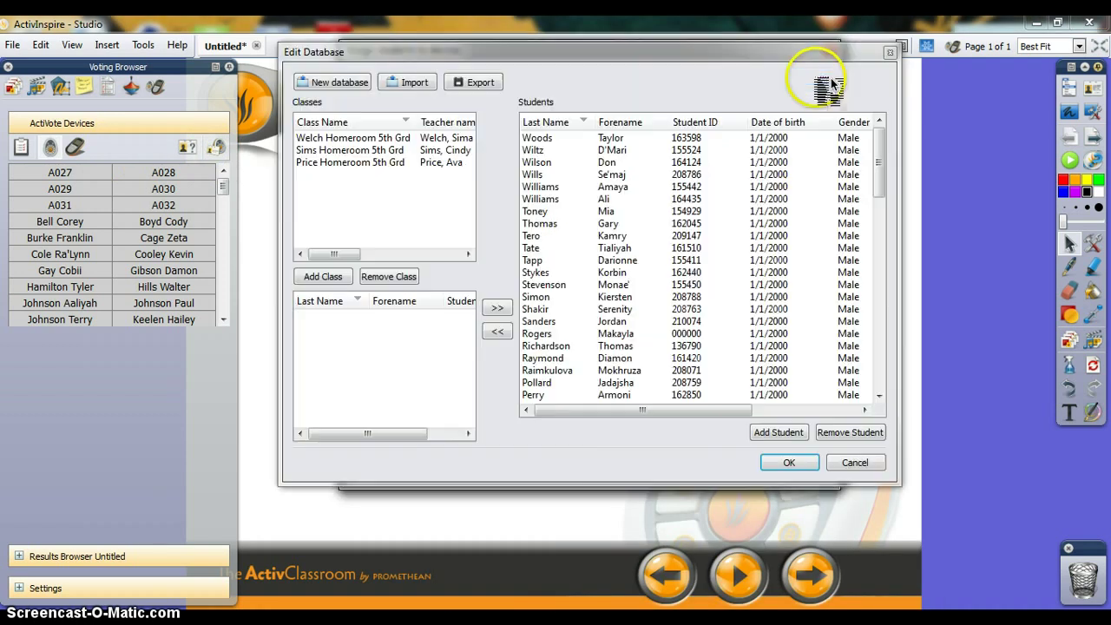
{"action": "left_click", "coordinate": [453, 138]}
{"action": "left_click", "coordinate": [438, 150]}
{"action": "left_click", "coordinate": [430, 163]}
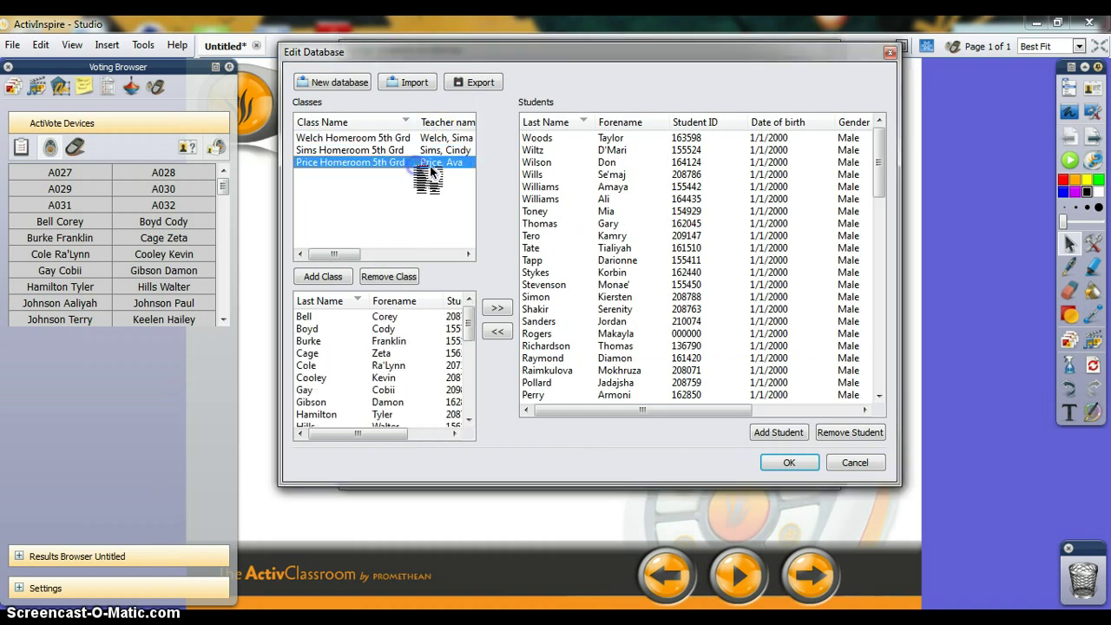
{"action": "left_click", "coordinate": [402, 278]}
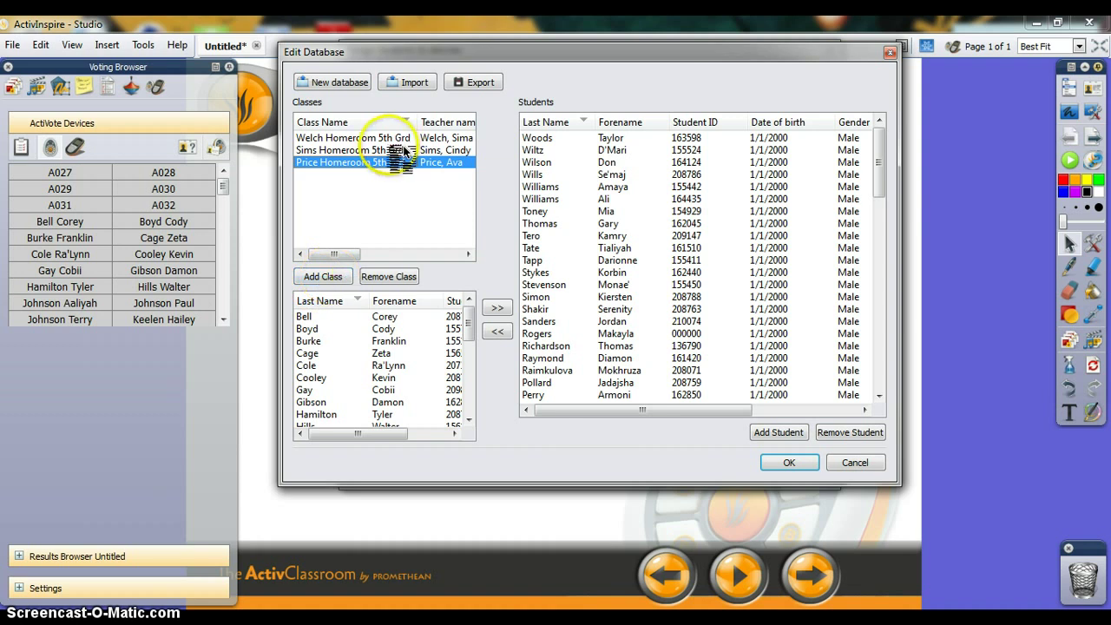
- Review the rosters of the 5th-grade classes and look through the complete student list in the database
{"action": "left_click", "coordinate": [392, 150]}
{"action": "left_click", "coordinate": [390, 138]}
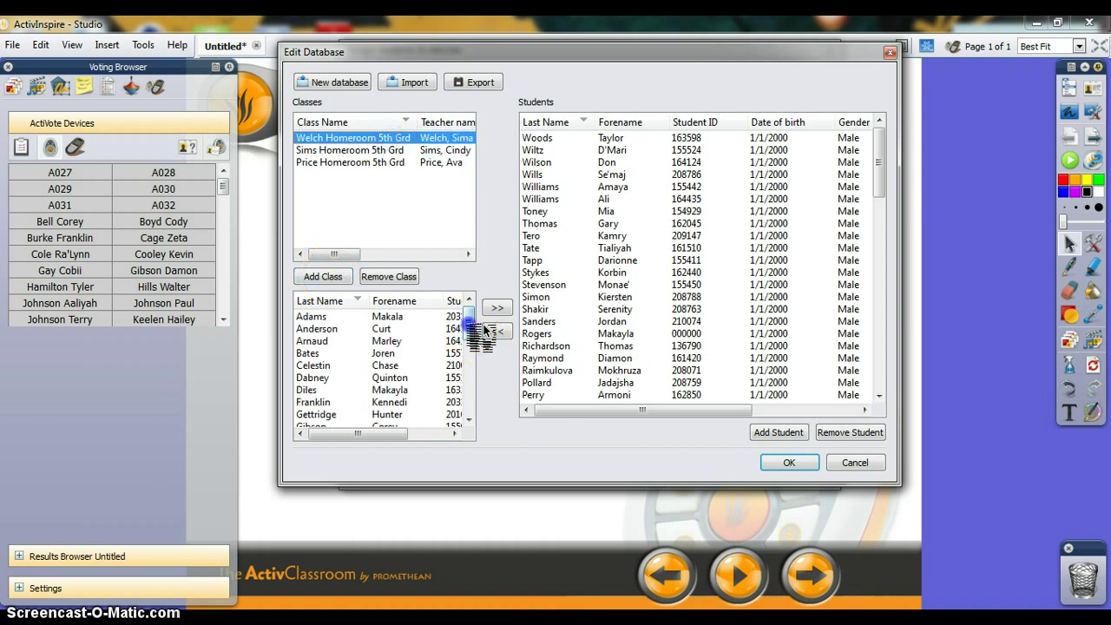
{"action": "mouse_move", "coordinate": [469, 320]}
{"action": "left_mouse_down"}
{"action": "mouse_move", "coordinate": [473, 408]}
{"action": "mouse_move", "coordinate": [493, 464]}
{"action": "mouse_move", "coordinate": [473, 323]}
{"action": "left_mouse_up"}
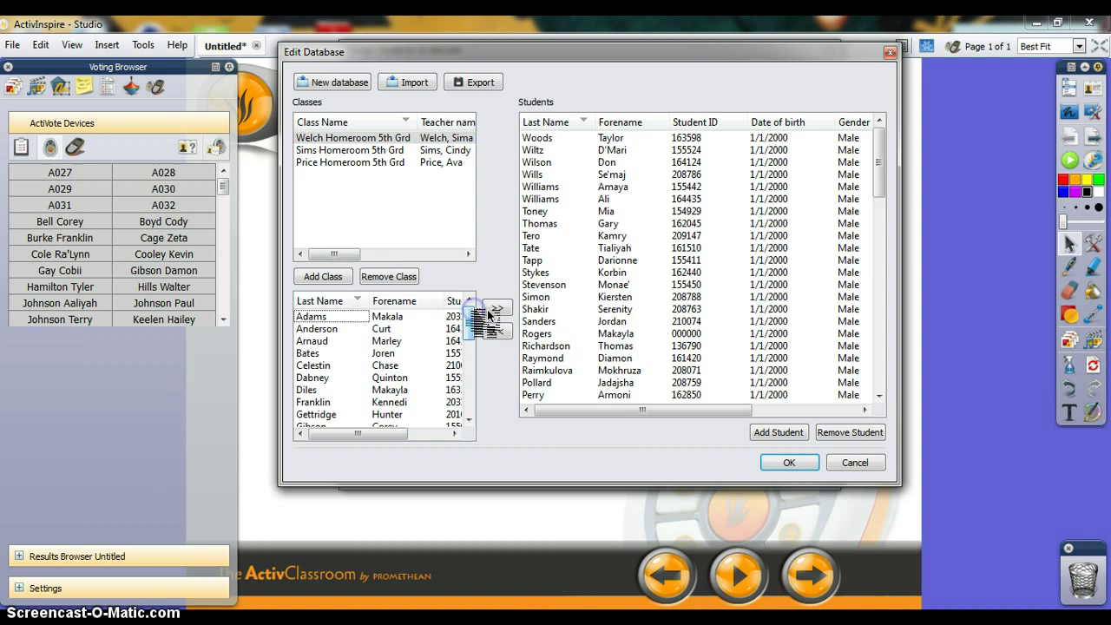
{"action": "left_click", "coordinate": [330, 317]}
{"action": "left_click", "coordinate": [497, 308]}
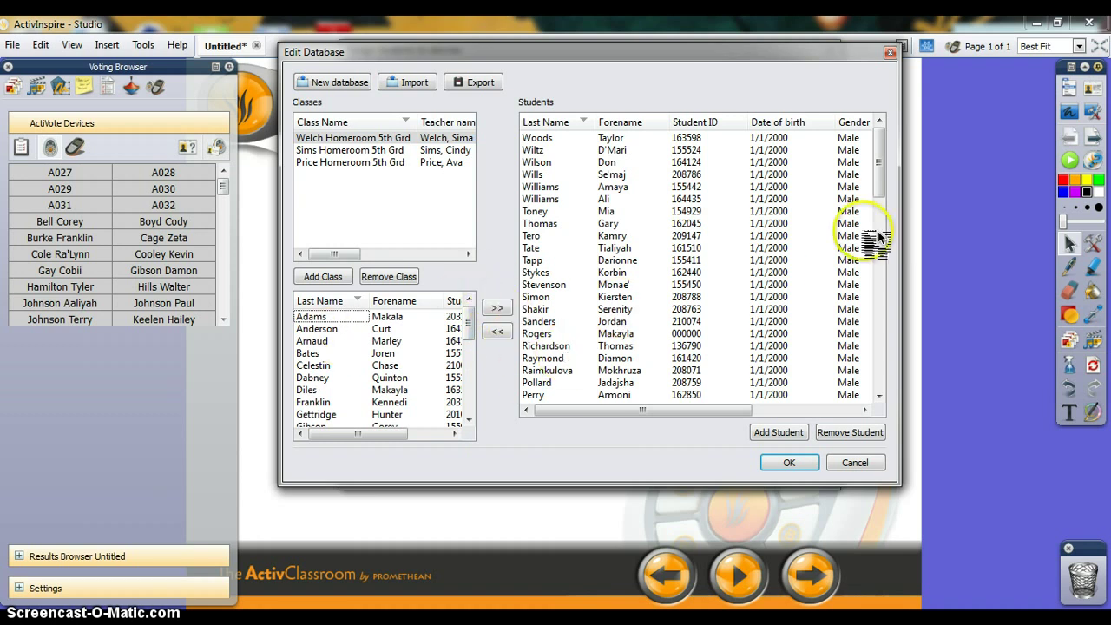
{"action": "left_click_drag", "start_coordinate": [876, 166], "coordinate": [908, 147]}
{"action": "left_click_drag", "start_coordinate": [873, 315], "coordinate": [890, 407]}
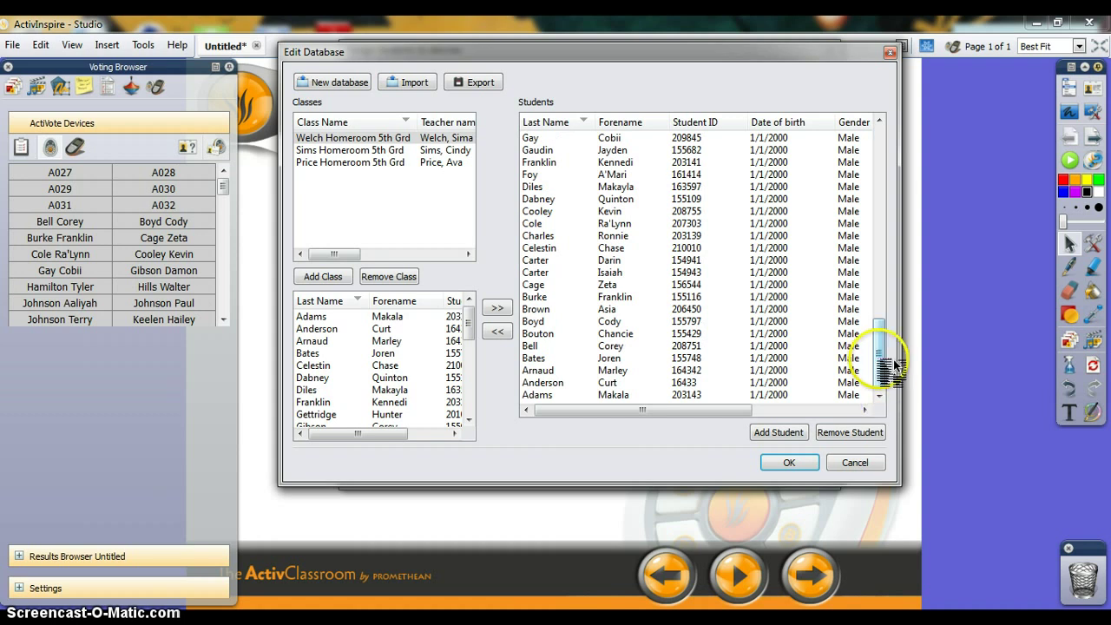
{"action": "left_click", "coordinate": [881, 335]}
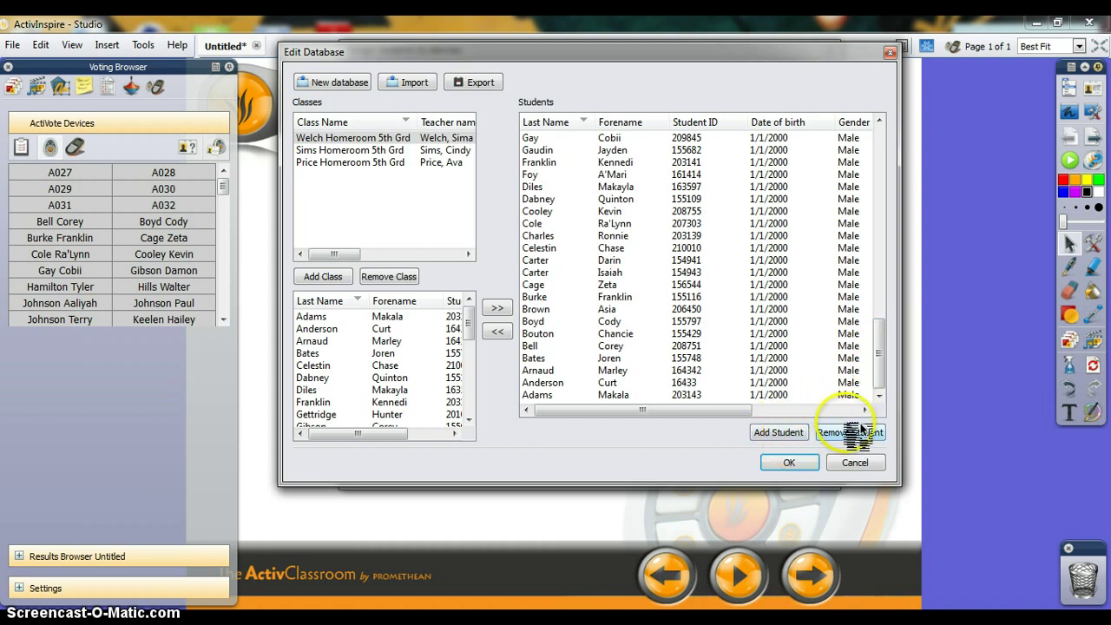
- Inspect the student database's import and export file dialogs, leave both without transferring anything, and close the database editor
{"action": "left_click", "coordinate": [368, 80]}
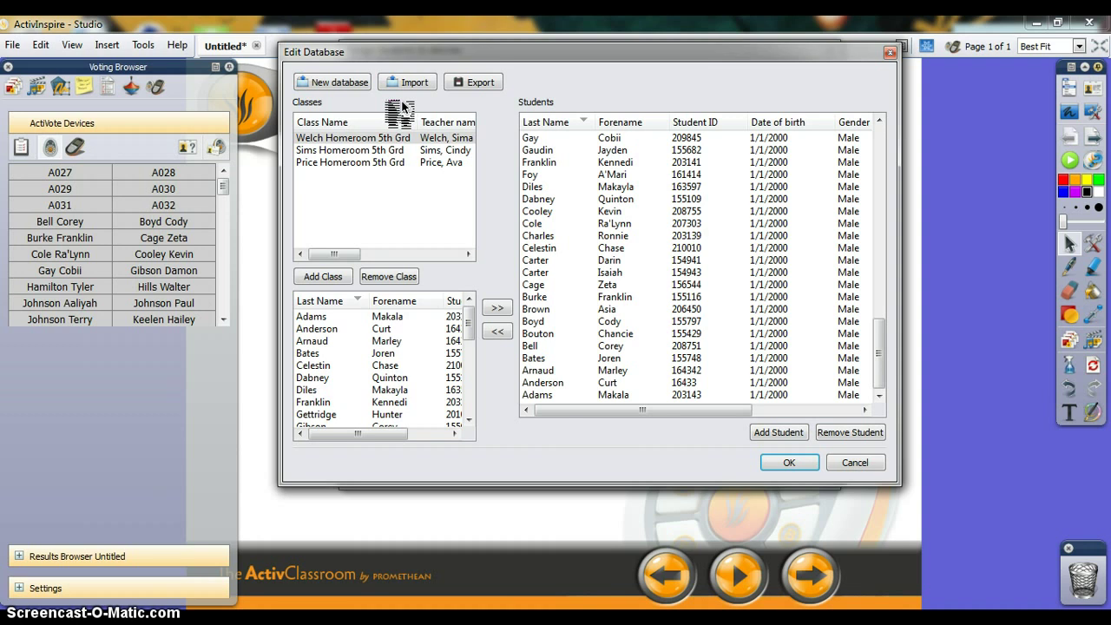
{"action": "left_click", "coordinate": [420, 86]}
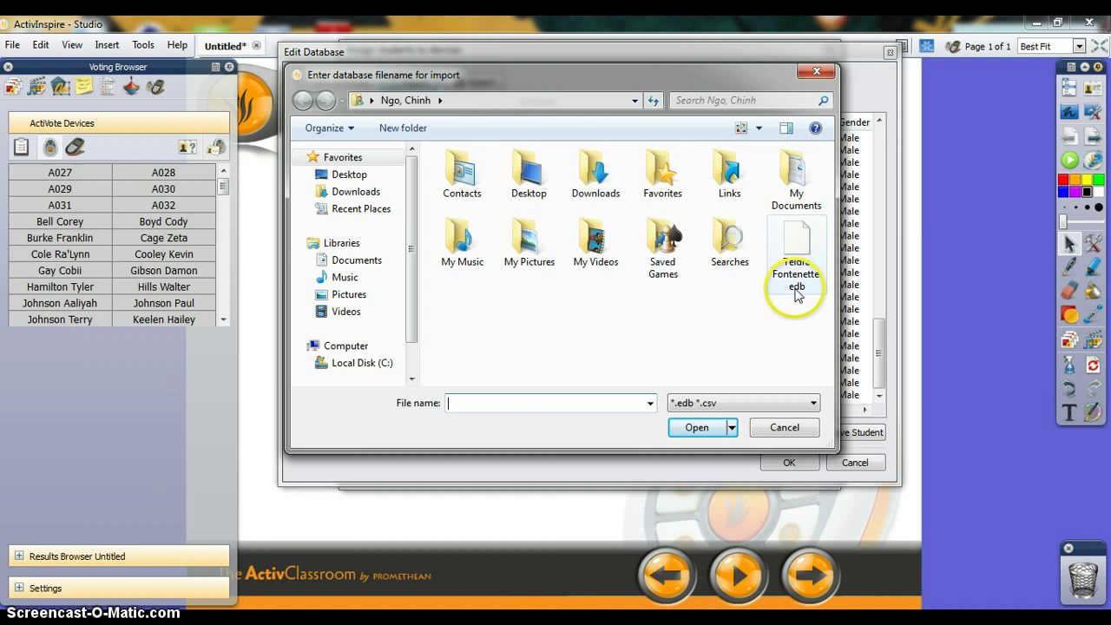
{"action": "left_click", "coordinate": [795, 276]}
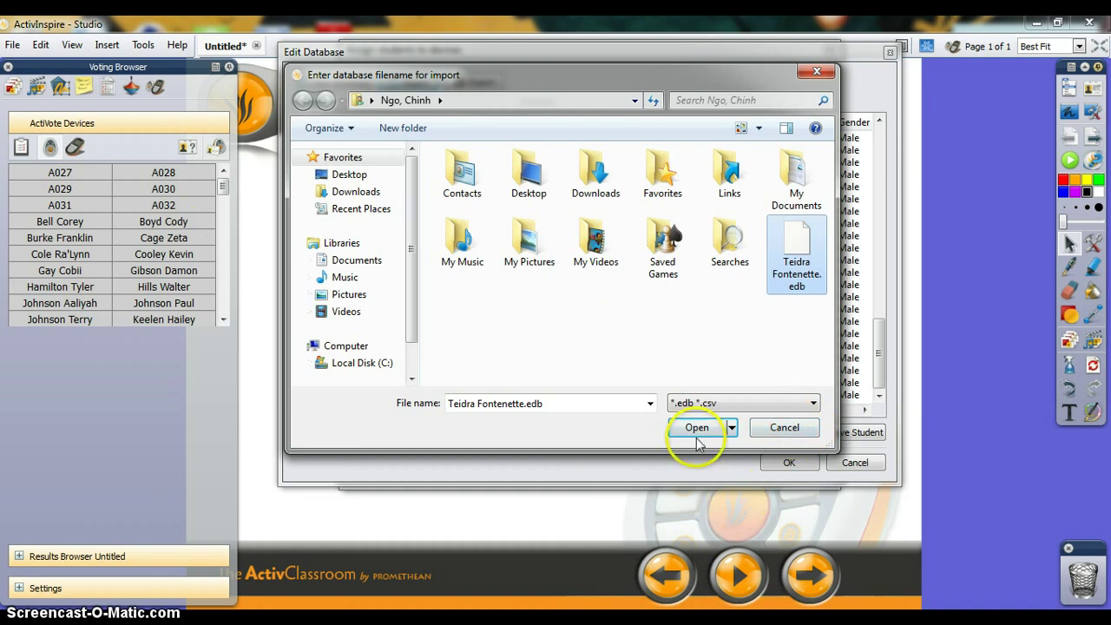
{"action": "left_click", "coordinate": [784, 427]}
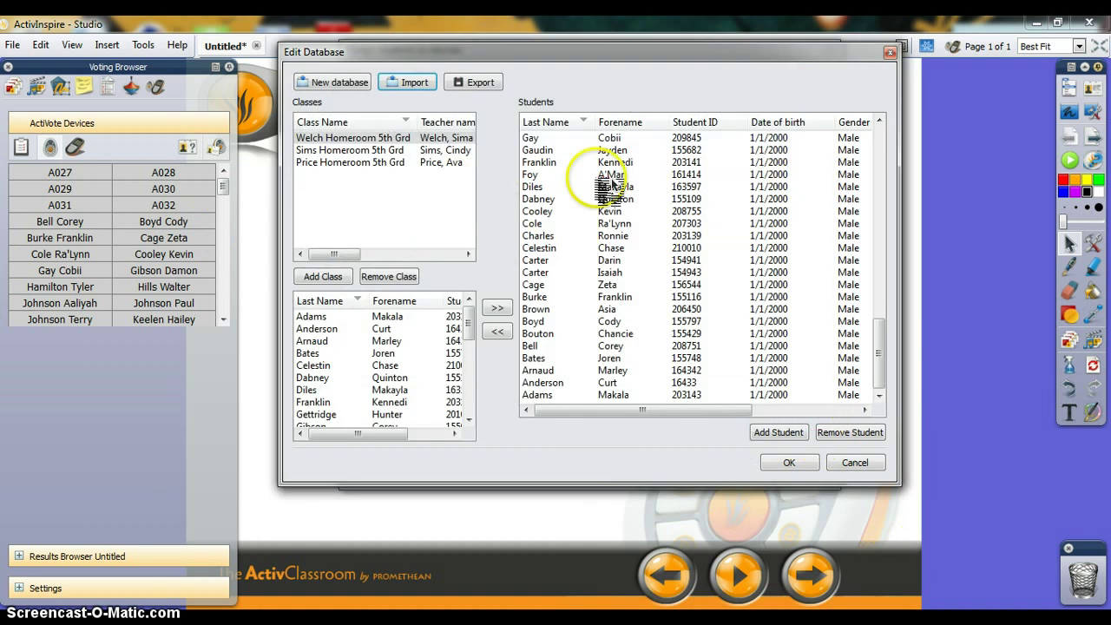
{"action": "left_click", "coordinate": [493, 82]}
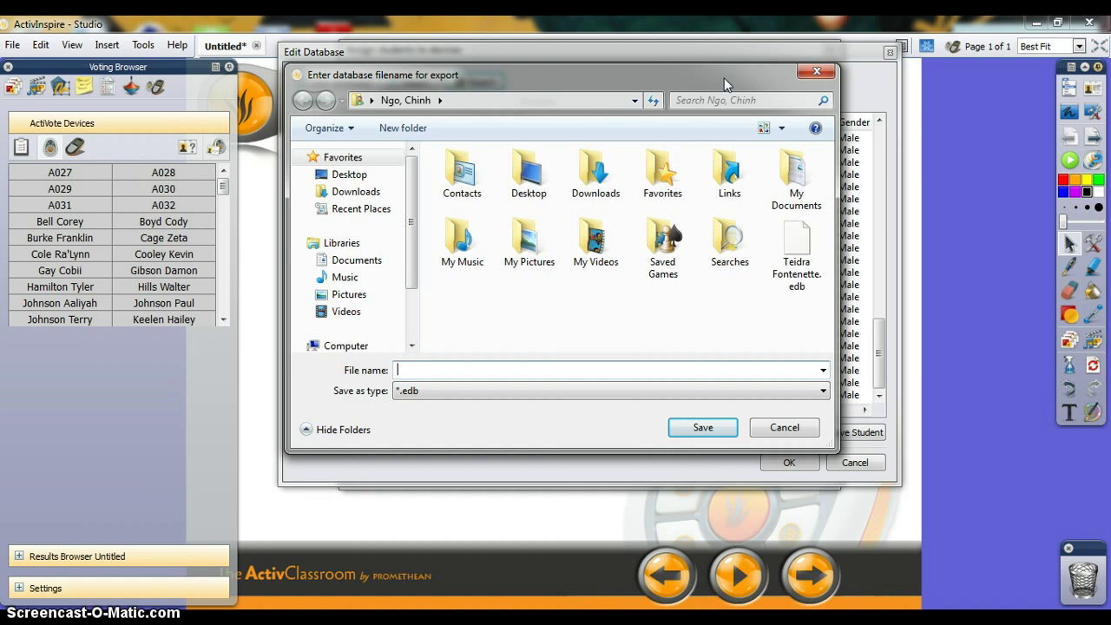
{"action": "left_click", "coordinate": [817, 74]}
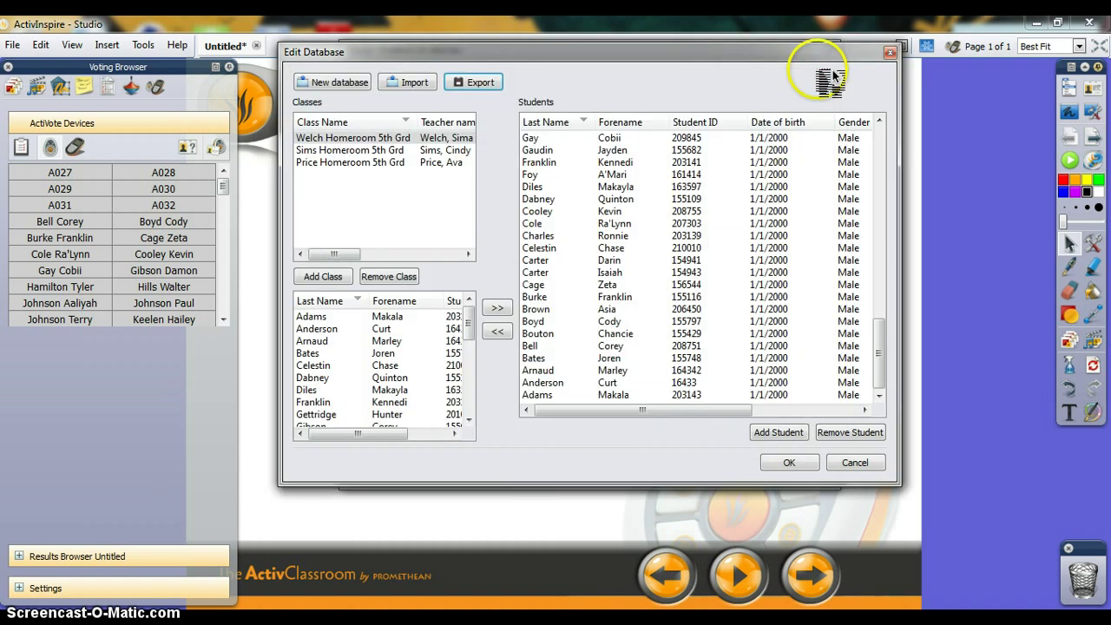
{"action": "left_click", "coordinate": [789, 462]}
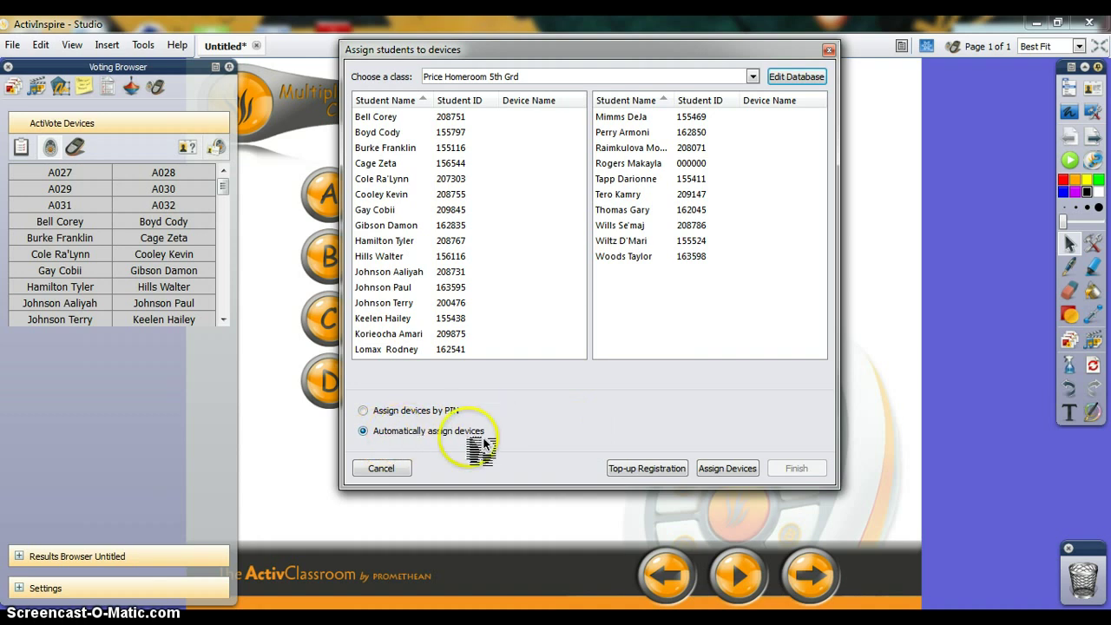
- Automatically assign devices to all students of the chosen 5th-grade homeroom class and finish the assignment
{"action": "left_click", "coordinate": [728, 468]}
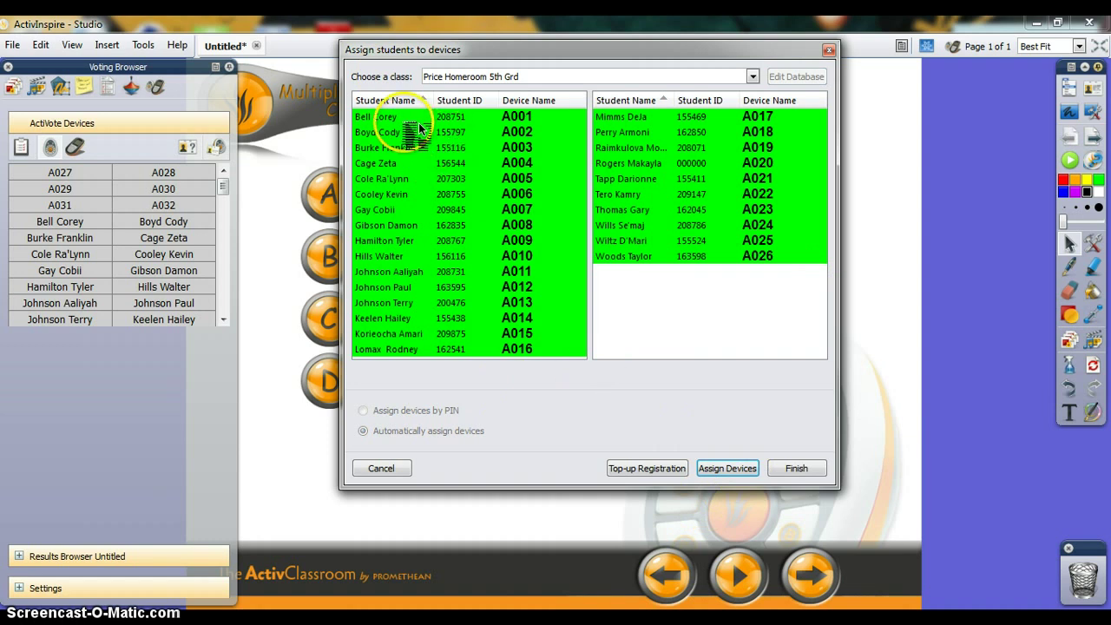
{"action": "left_click", "coordinate": [385, 117]}
{"action": "left_click", "coordinate": [418, 131]}
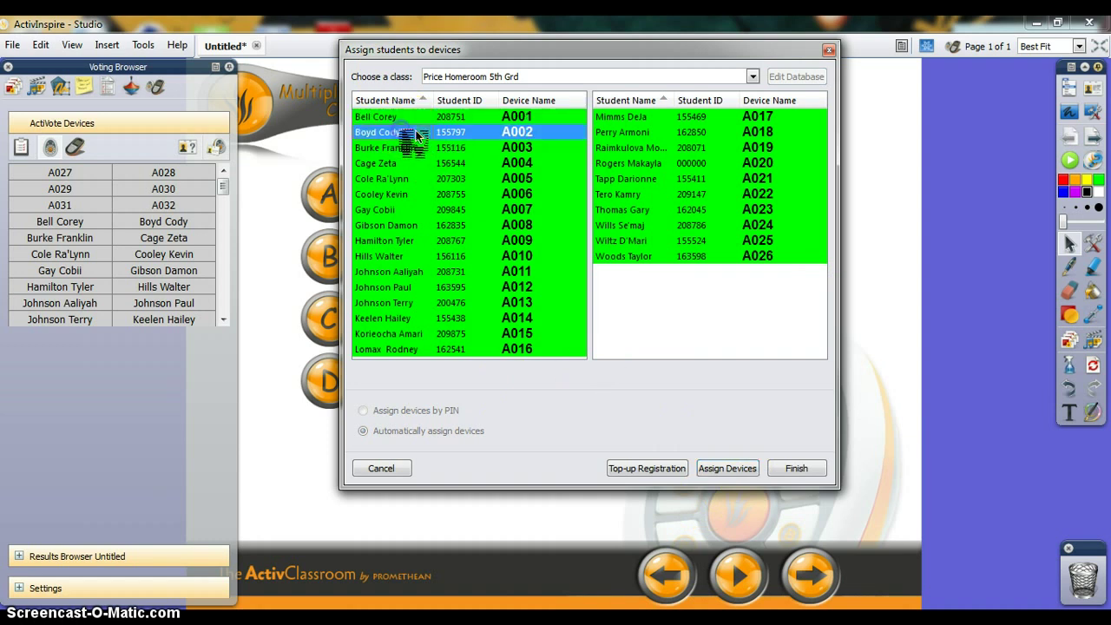
{"action": "left_click", "coordinate": [712, 343]}
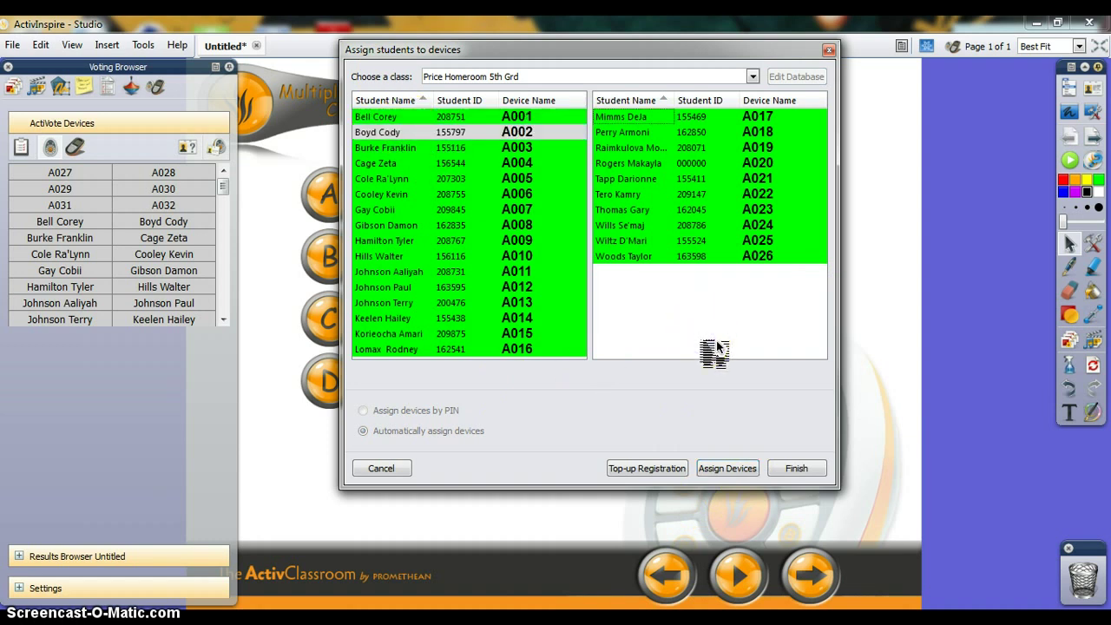
{"action": "left_click", "coordinate": [525, 122]}
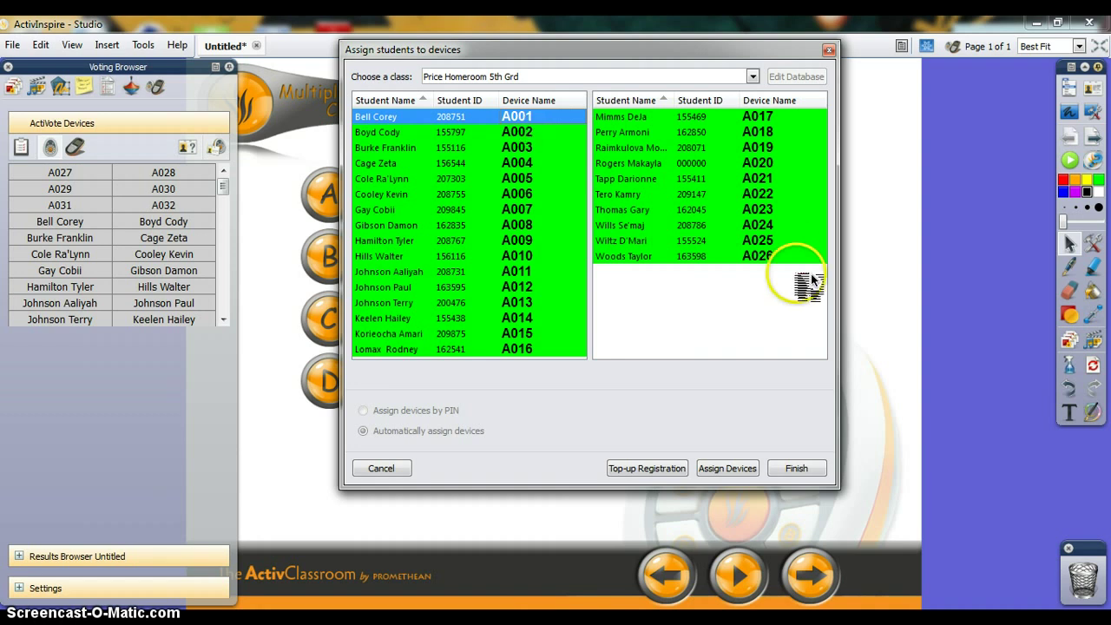
{"action": "left_click", "coordinate": [738, 254]}
{"action": "left_click", "coordinate": [804, 469]}
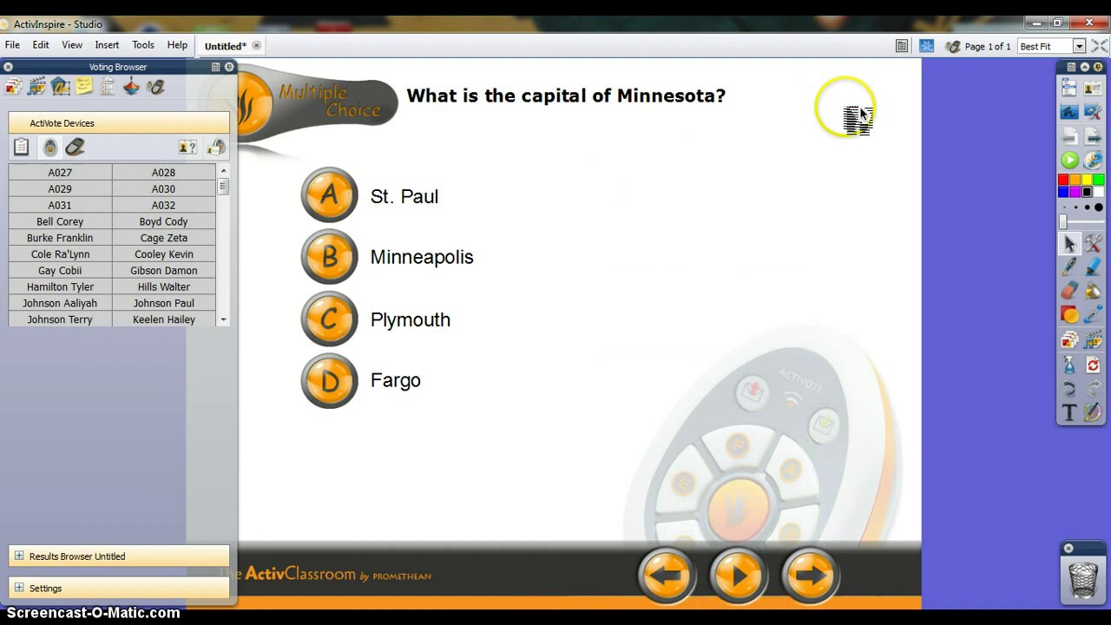
- Run a vote on the Minnesota capital question, stop it, and decline a re-try for students who did not answer
{"action": "left_click", "coordinate": [1070, 160]}
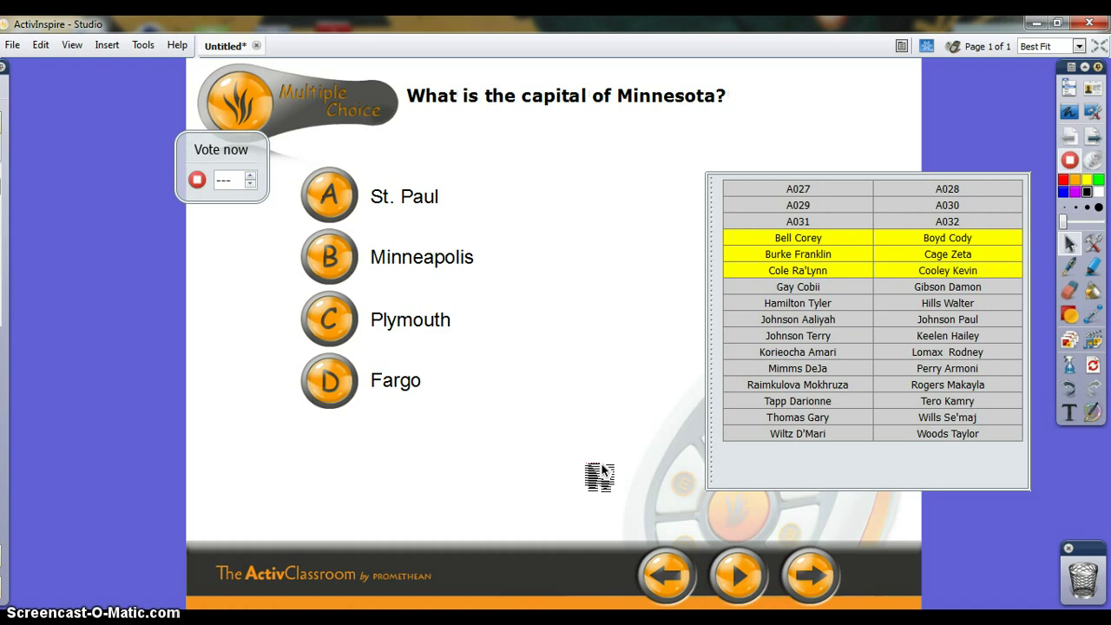
{"action": "left_click", "coordinate": [196, 178]}
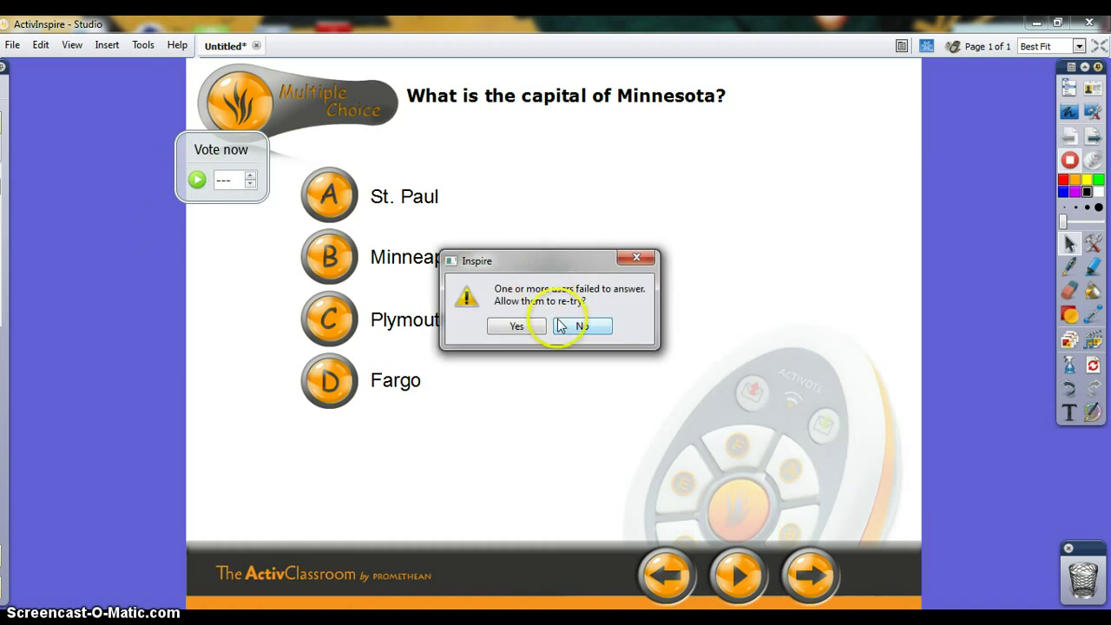
{"action": "left_click", "coordinate": [580, 334]}
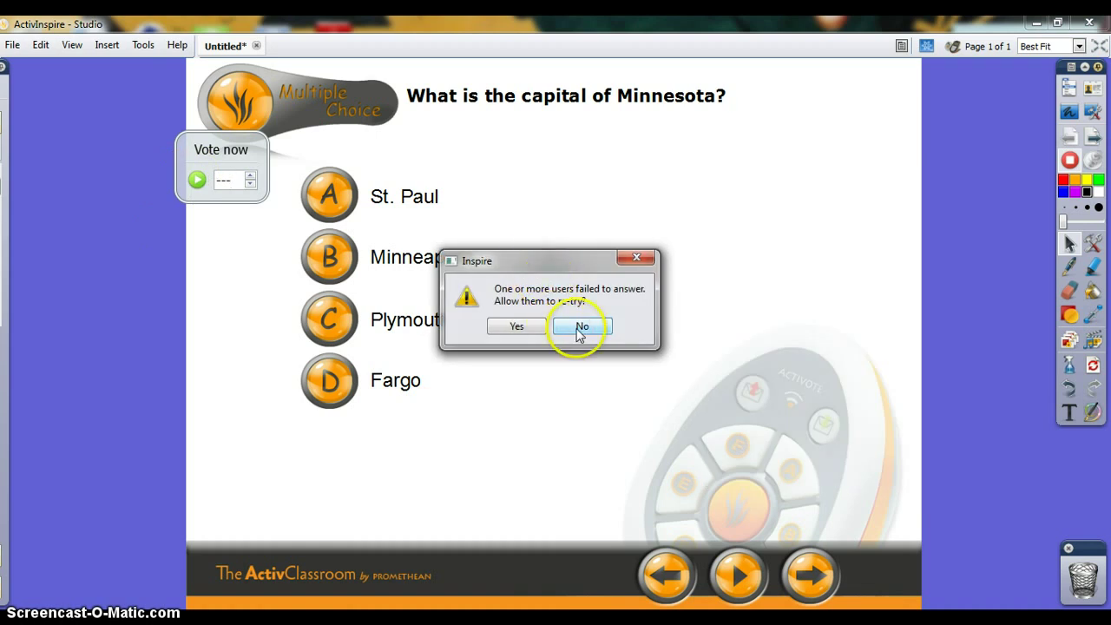
- View the vote results as Who Answered What Graph and Who Answered What List, and examine the individual student responses
{"action": "left_click", "coordinate": [563, 154]}
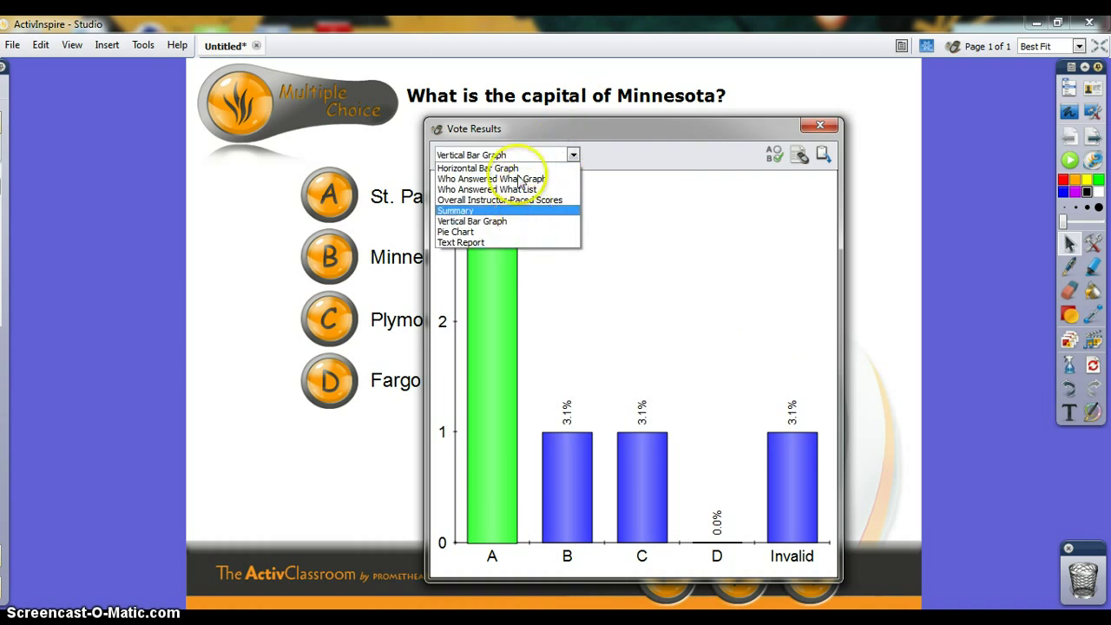
{"action": "left_click", "coordinate": [521, 179]}
{"action": "left_click", "coordinate": [524, 155]}
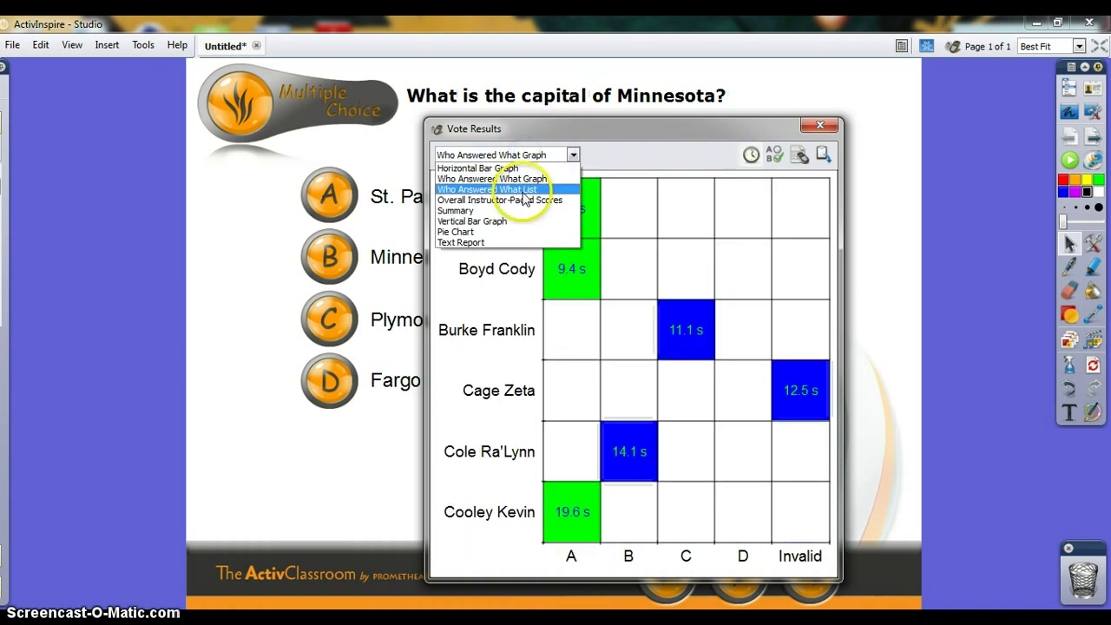
{"action": "left_click", "coordinate": [525, 190]}
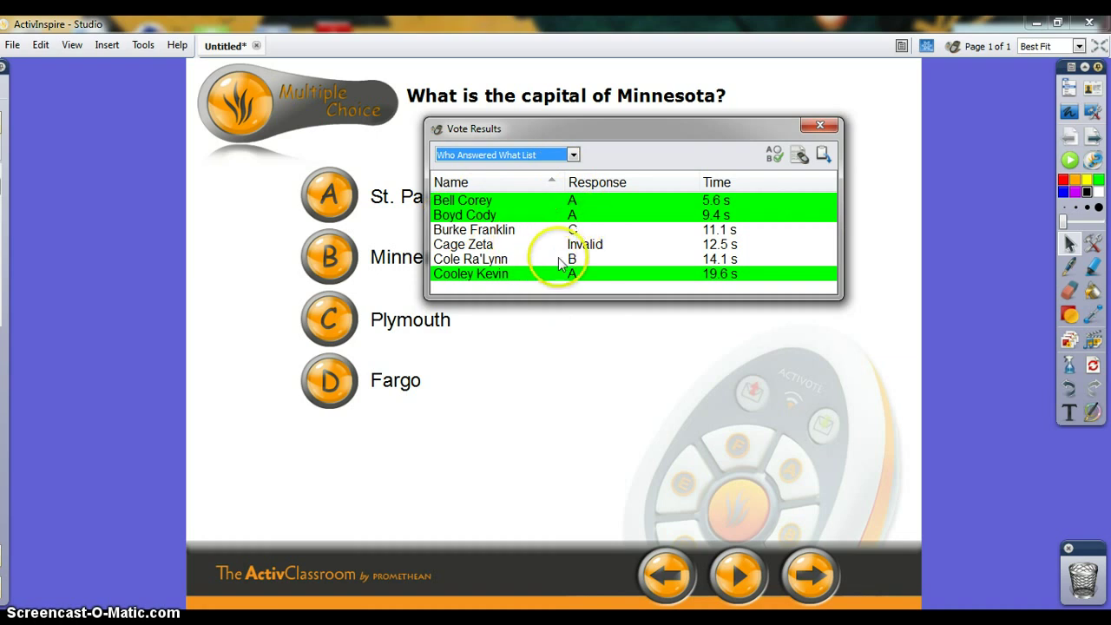
{"action": "left_click", "coordinate": [588, 244]}
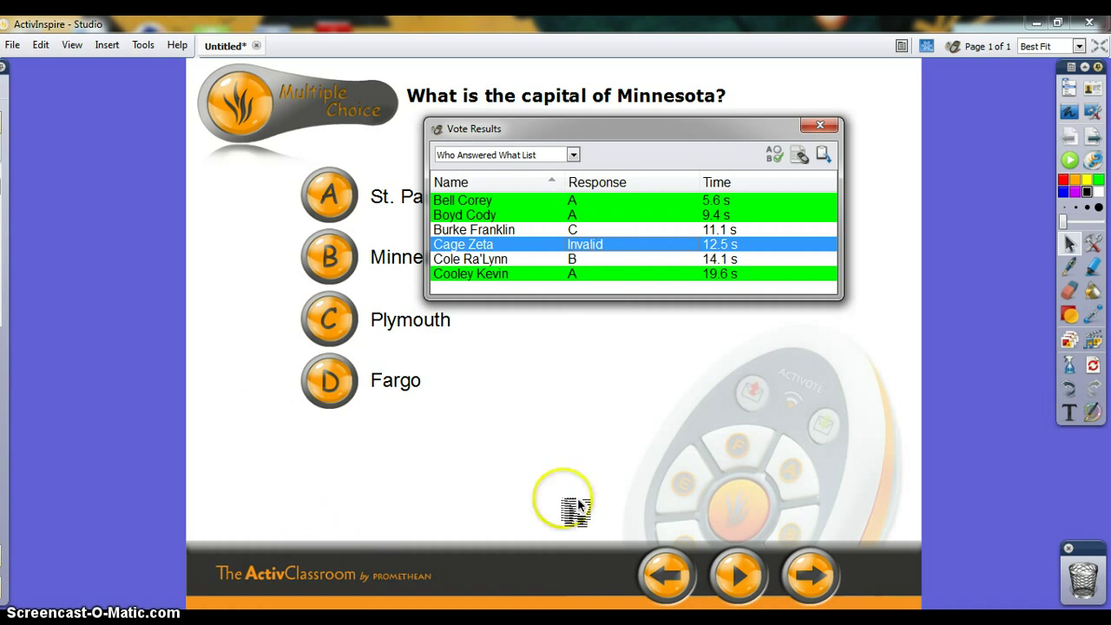
{"action": "left_click", "coordinate": [591, 259]}
{"action": "left_click", "coordinate": [587, 230]}
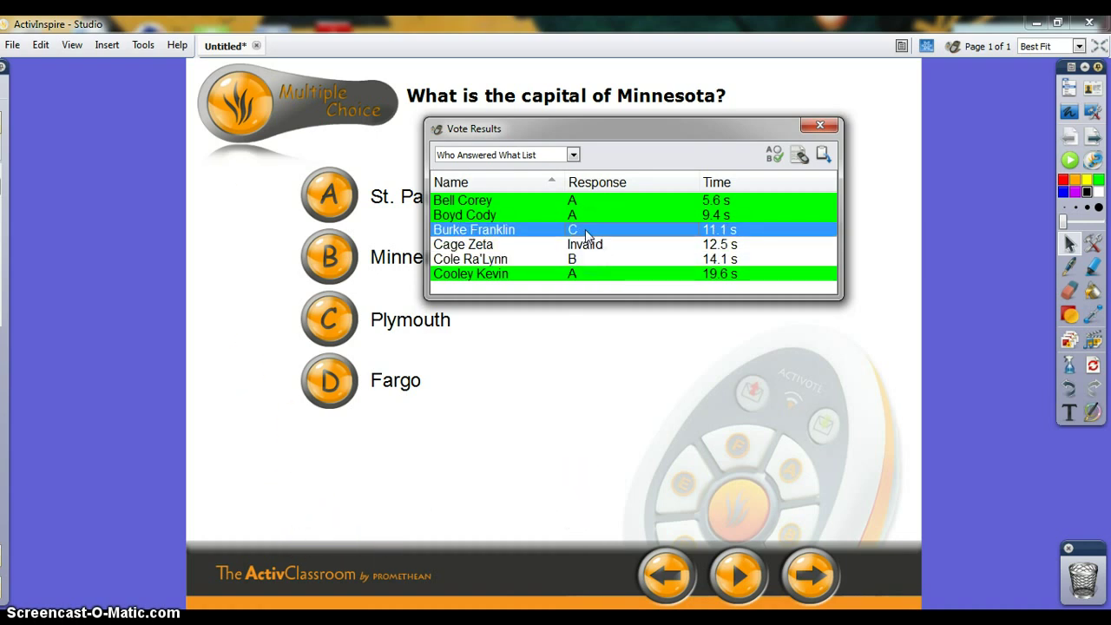
{"action": "left_click", "coordinate": [603, 259]}
{"action": "left_click", "coordinate": [596, 231]}
- Copy the Who Answered What List onto the flipchart page and shift the placed table slightly
{"action": "left_click", "coordinate": [799, 157]}
{"action": "left_click", "coordinate": [822, 155]}
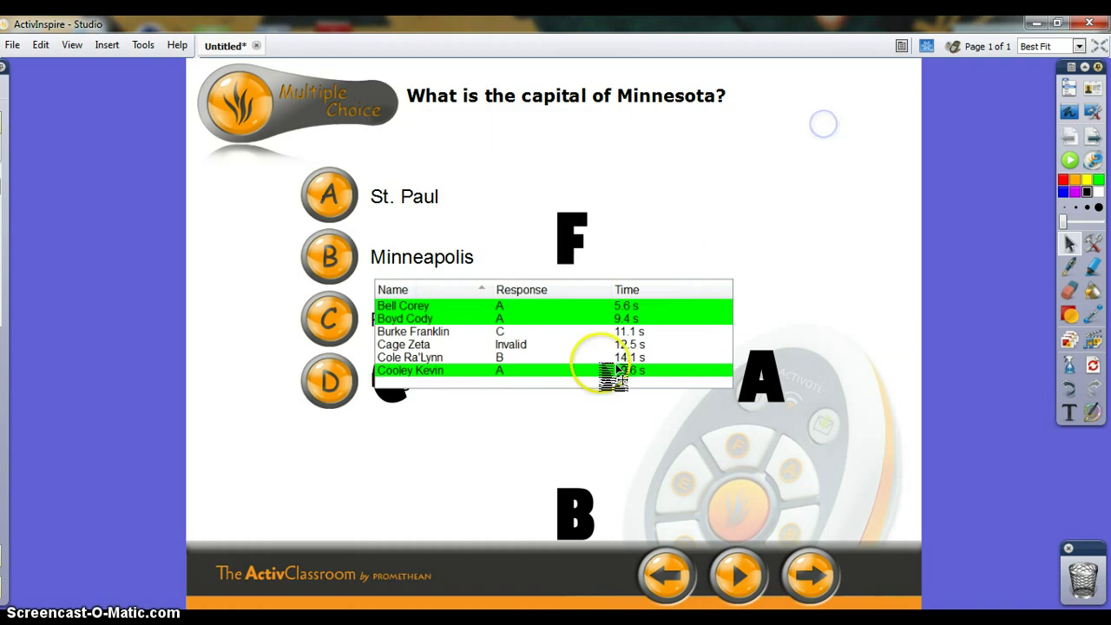
{"action": "left_click_drag", "start_coordinate": [588, 365], "coordinate": [630, 356]}
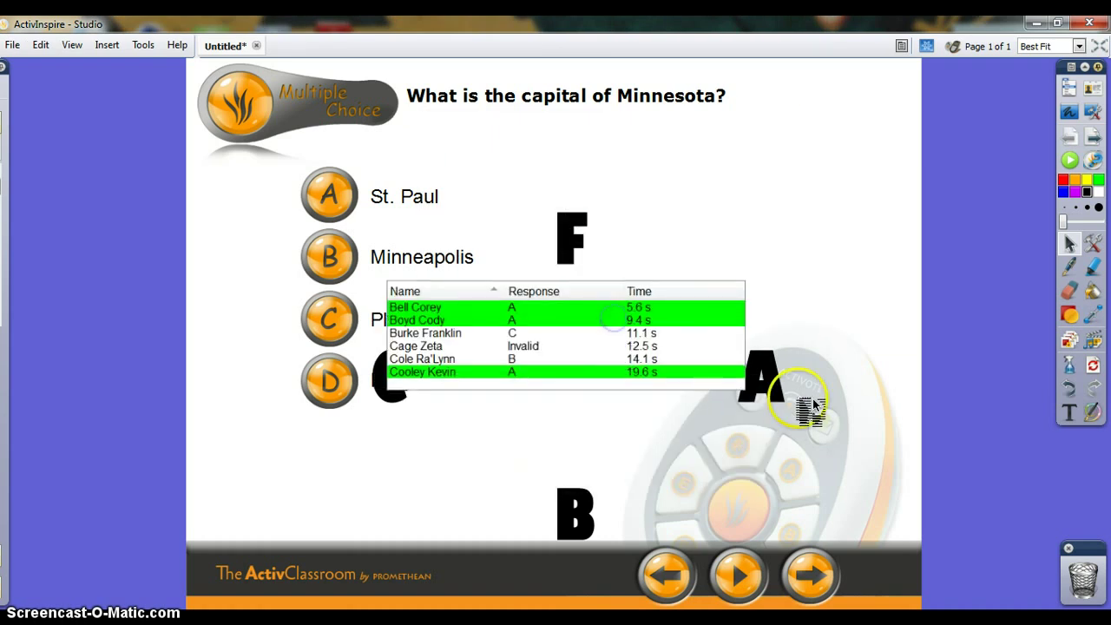
- Move the large letters A, F, B and C into the blank area beneath the question, beside the answer options
{"action": "left_click_drag", "start_coordinate": [794, 395], "coordinate": [808, 261]}
{"action": "left_click_drag", "start_coordinate": [582, 254], "coordinate": [717, 143]}
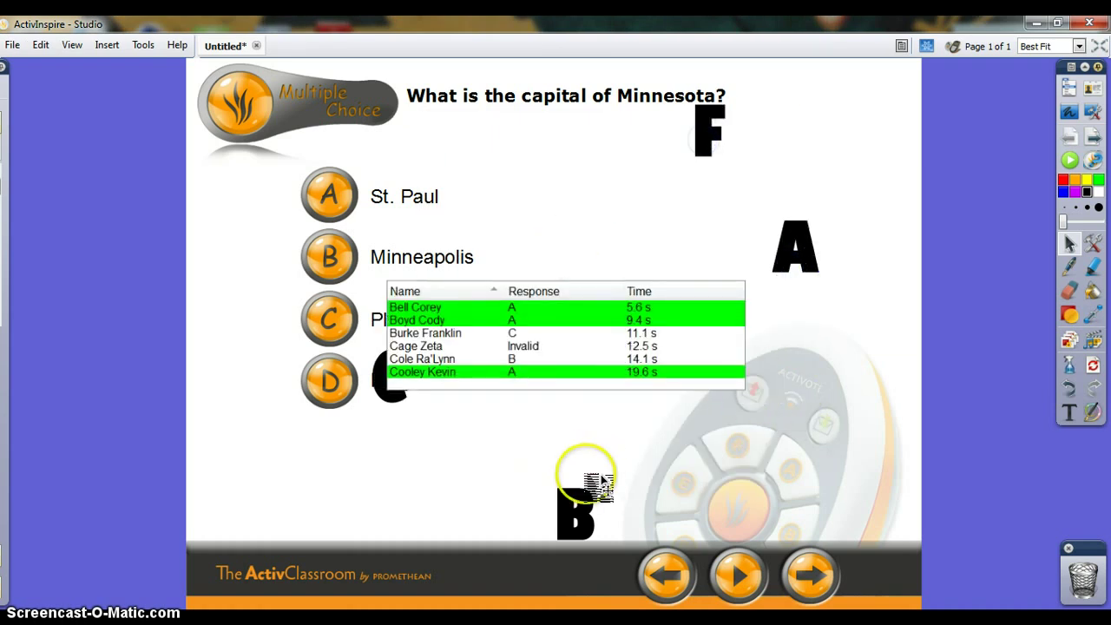
{"action": "left_click_drag", "start_coordinate": [593, 491], "coordinate": [585, 213]}
{"action": "left_click_drag", "start_coordinate": [416, 390], "coordinate": [657, 208]}
- Reposition the results table on the flipchart page so that it lies over answer options B and C
{"action": "left_click", "coordinate": [552, 313]}
{"action": "left_click_drag", "start_coordinate": [566, 316], "coordinate": [543, 291]}
{"action": "left_click", "coordinate": [552, 392]}
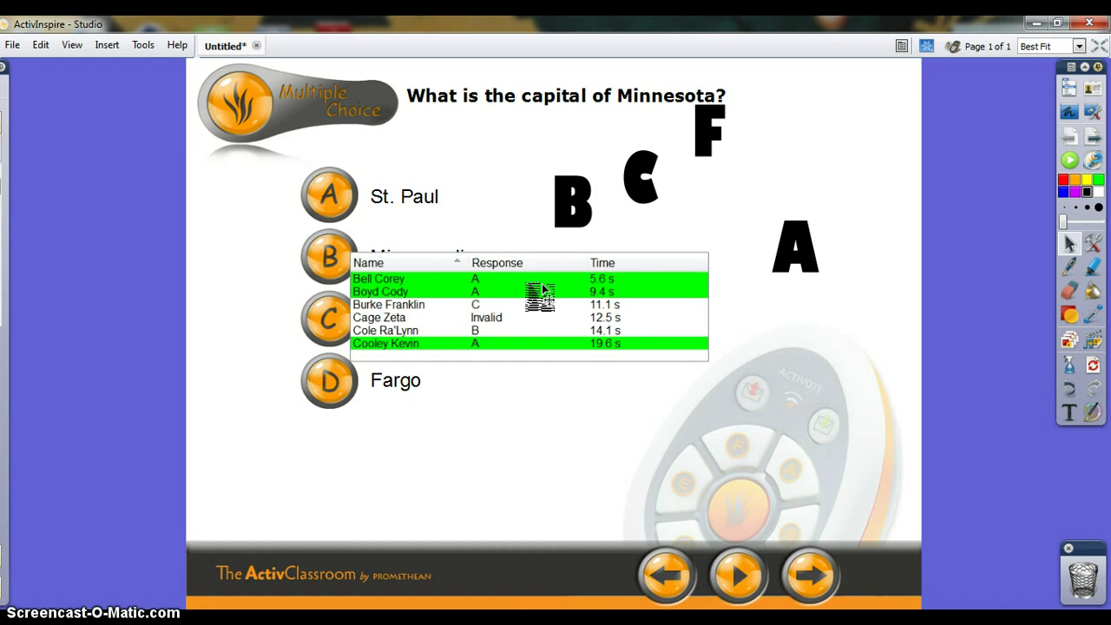
{"action": "left_click", "coordinate": [664, 341]}
{"action": "left_click", "coordinate": [298, 256]}
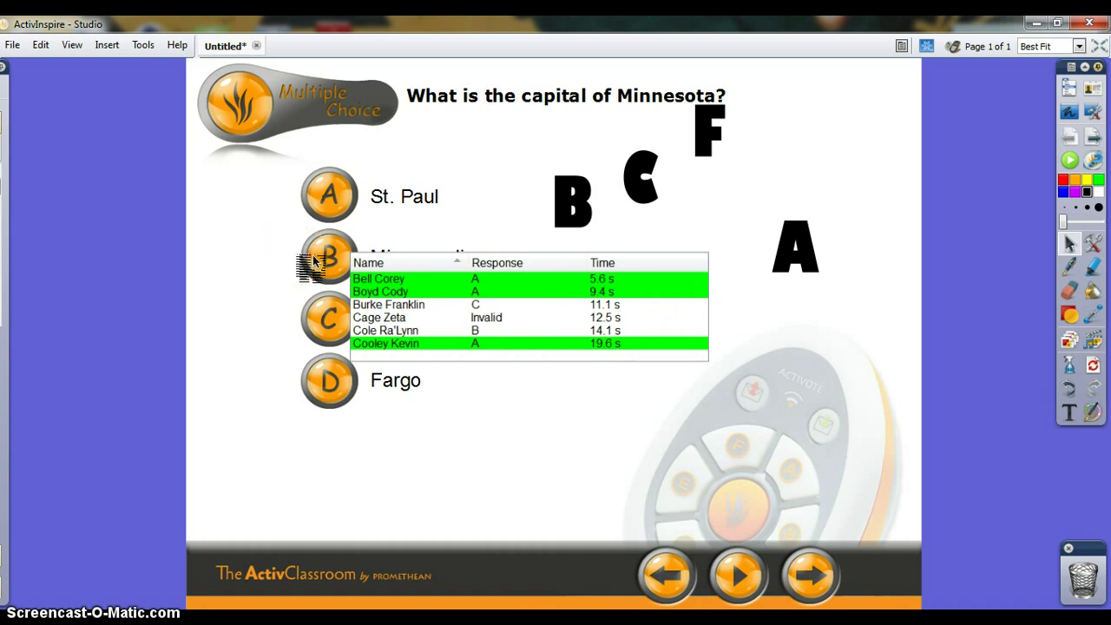
{"action": "left_click_drag", "start_coordinate": [402, 271], "coordinate": [461, 278]}
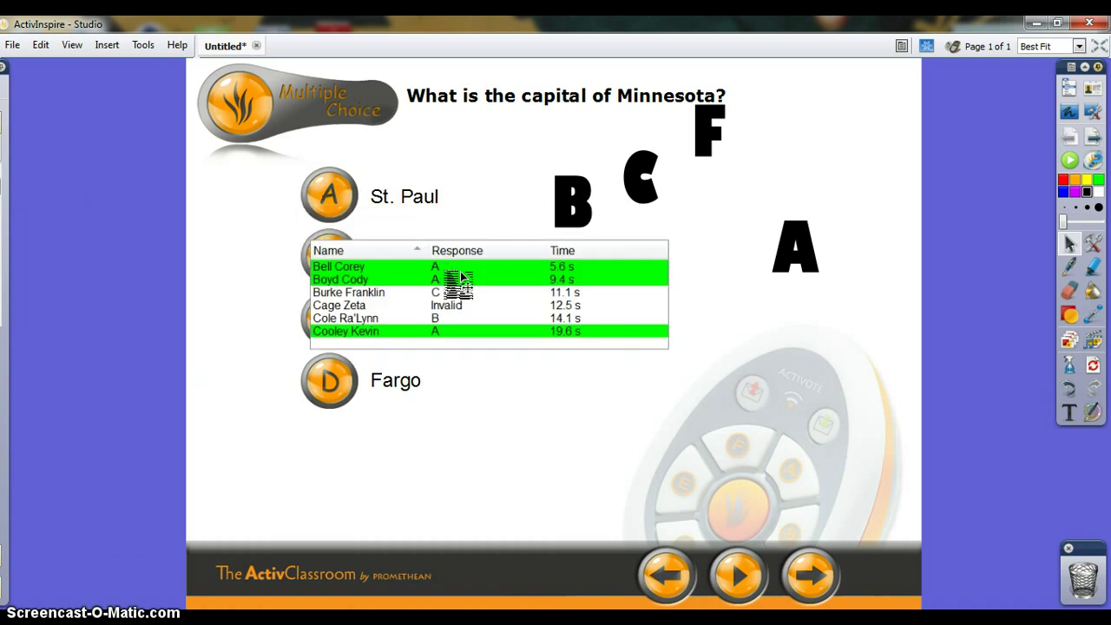
{"action": "left_click", "coordinate": [17, 330]}
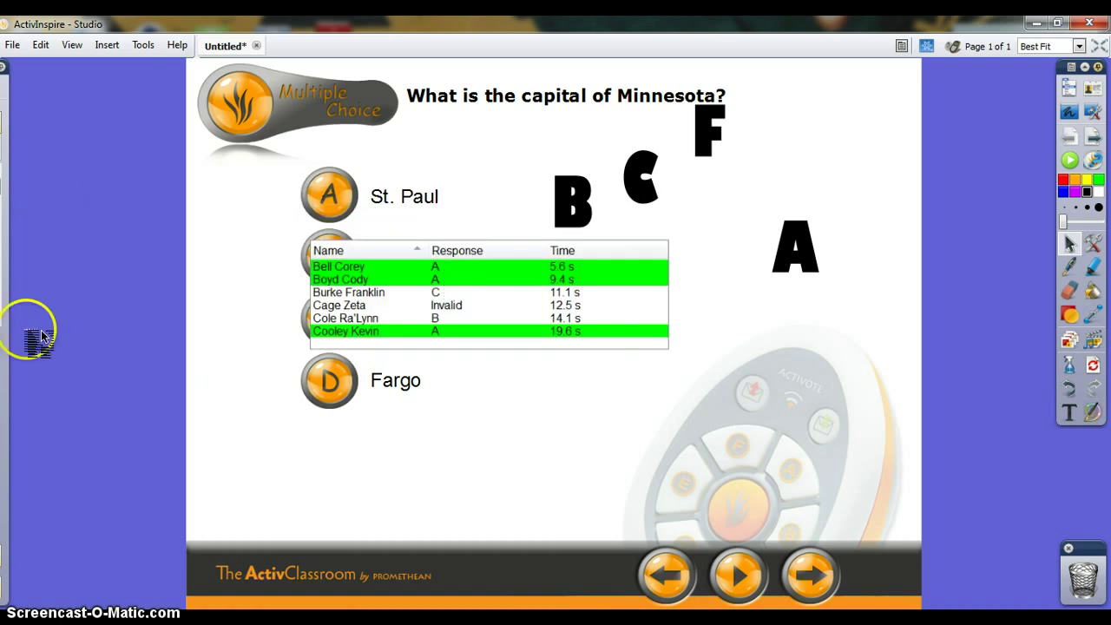
{"action": "left_click_drag", "start_coordinate": [74, 310], "coordinate": [359, 338]}
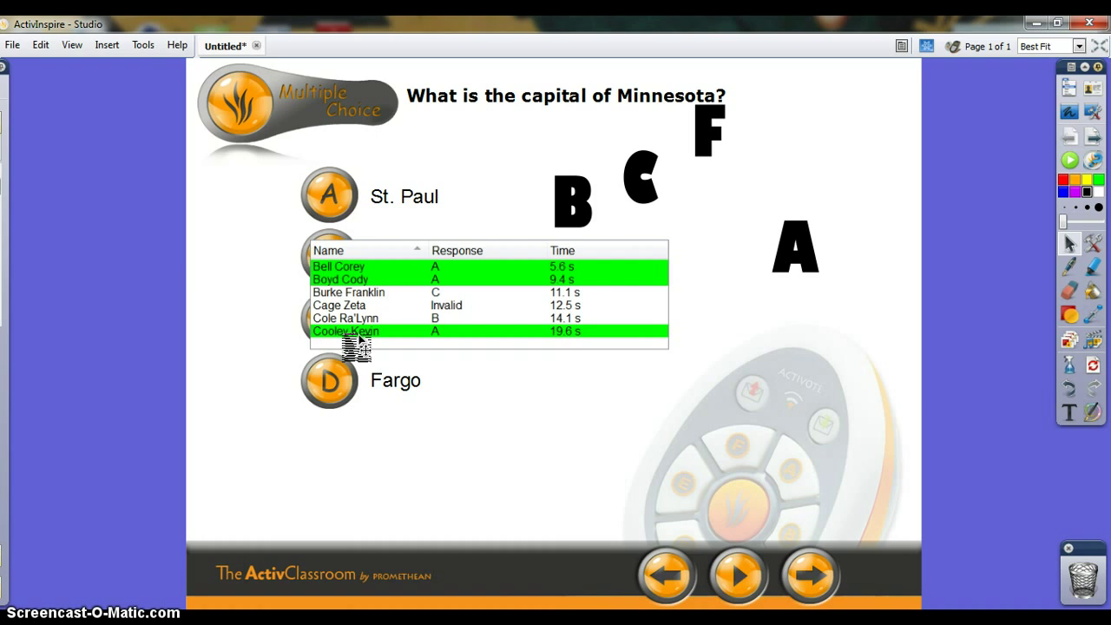
{"action": "left_click", "coordinate": [721, 492]}
{"action": "left_click", "coordinate": [847, 582]}
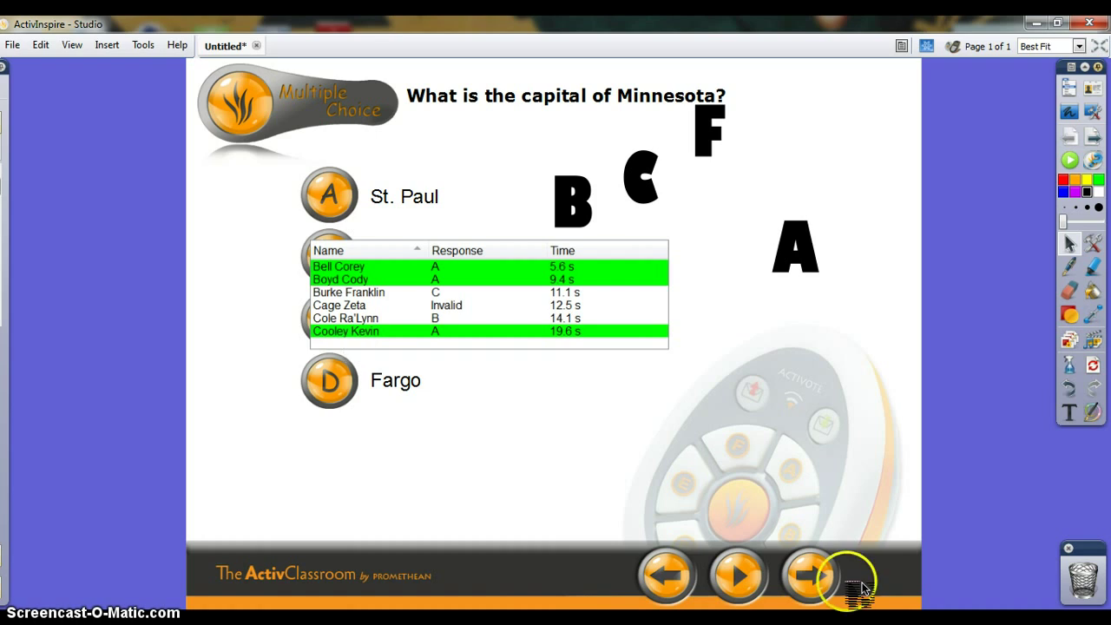